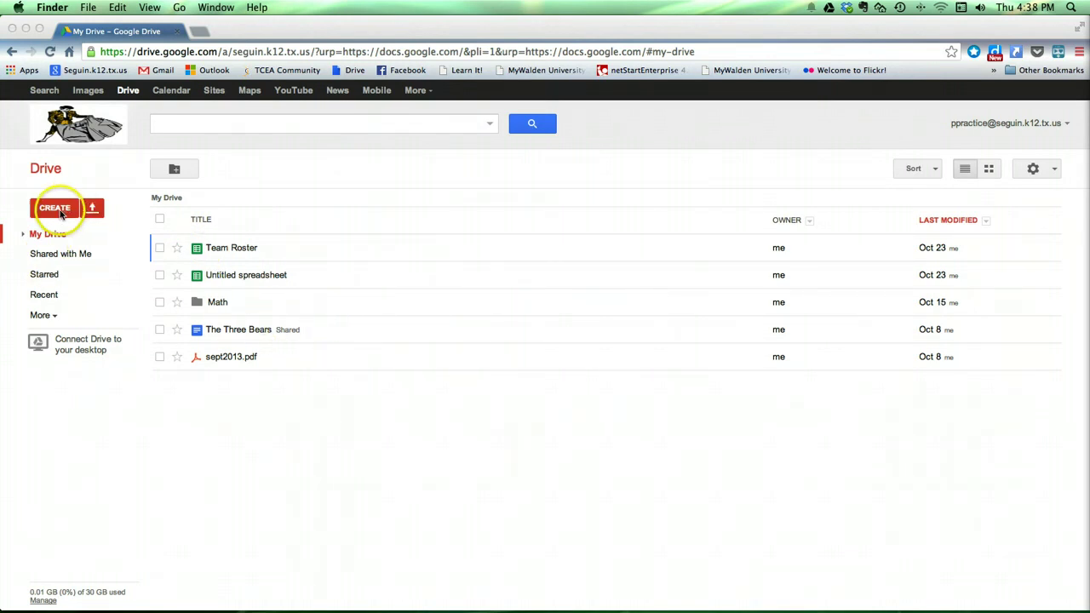
- Create a new presentation with the Sketched theme and the Widescreen 16:9 slide size
left_click(59, 213)
left_click(59, 213)
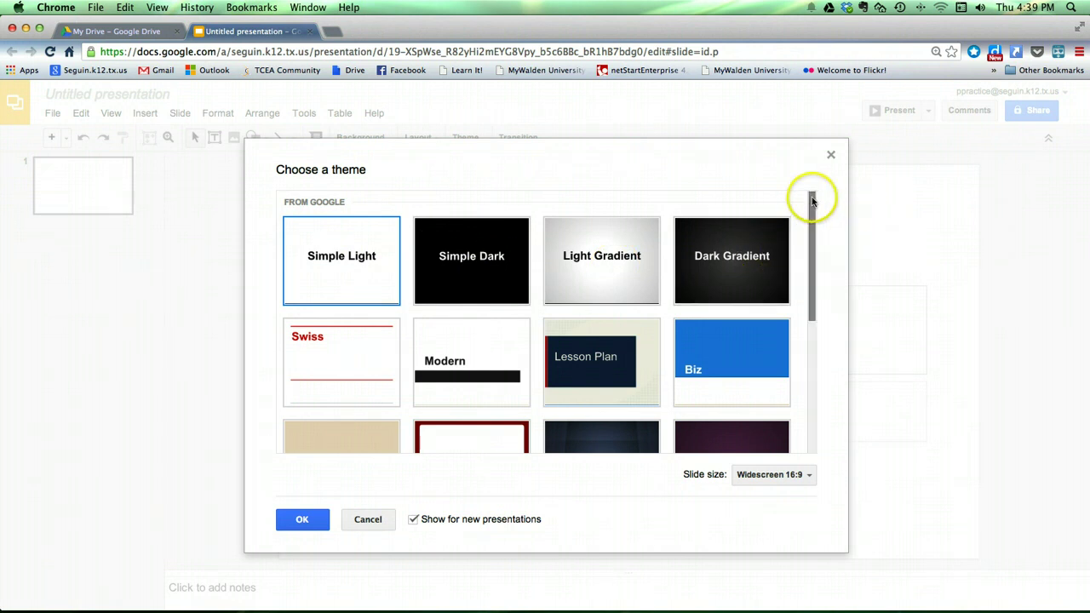
left_click_drag(812, 220, 802, 372)
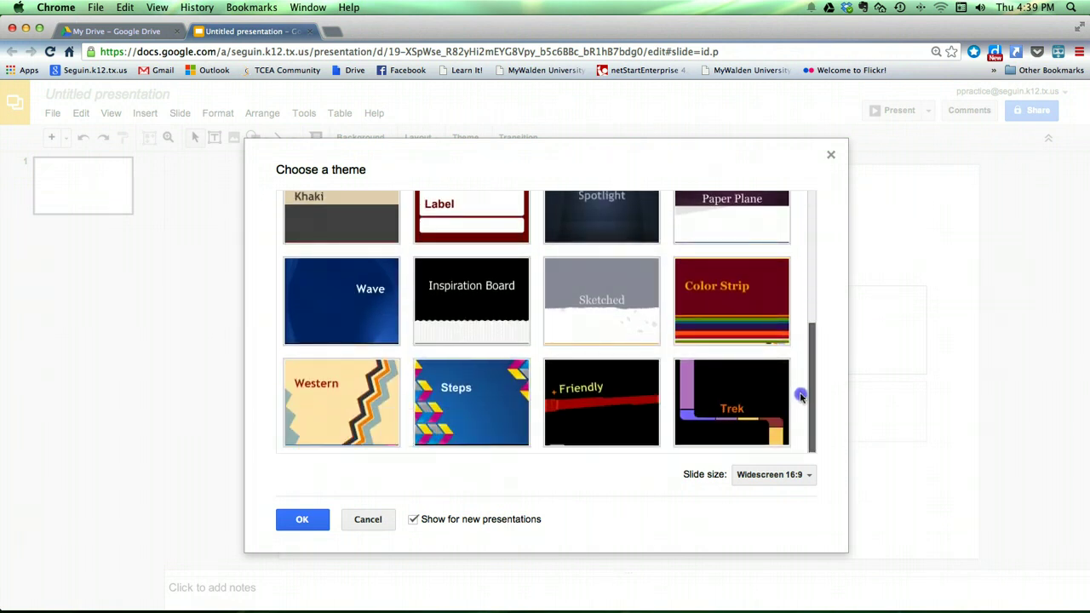
left_click(584, 297)
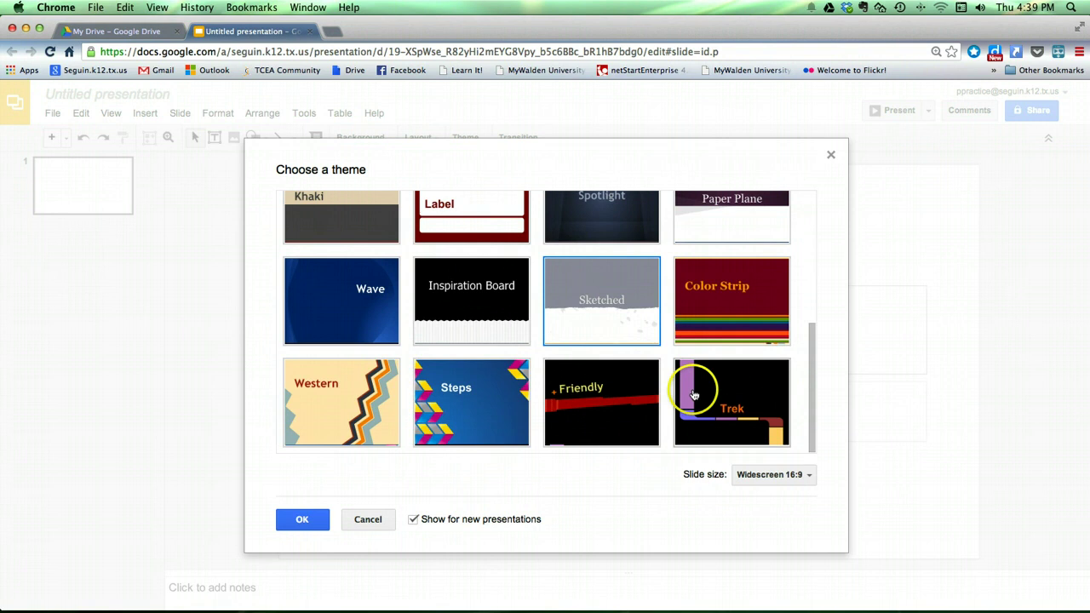
left_click(810, 476)
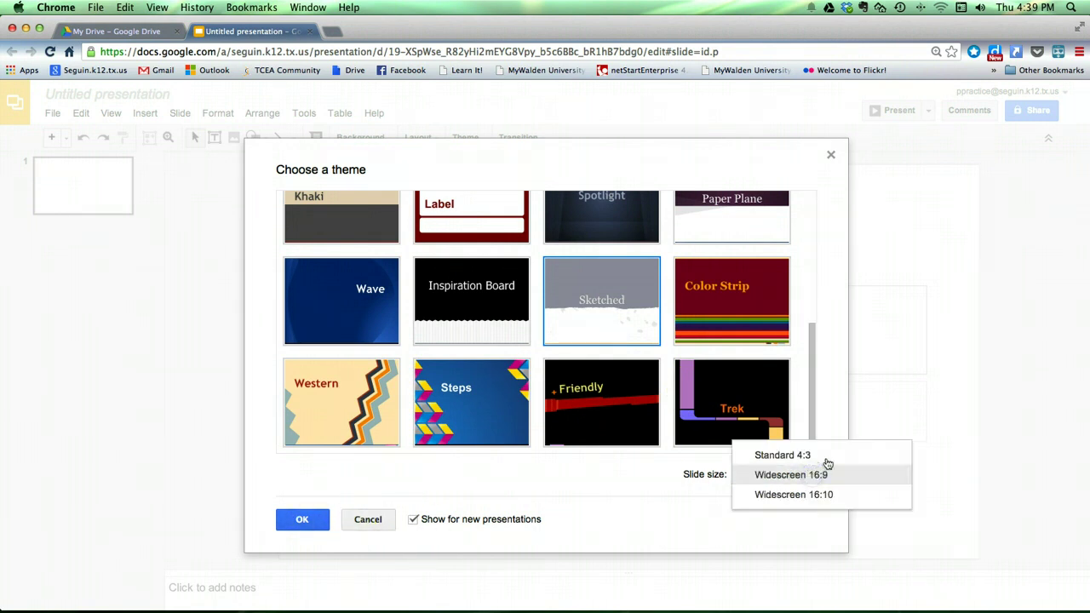
left_click(837, 479)
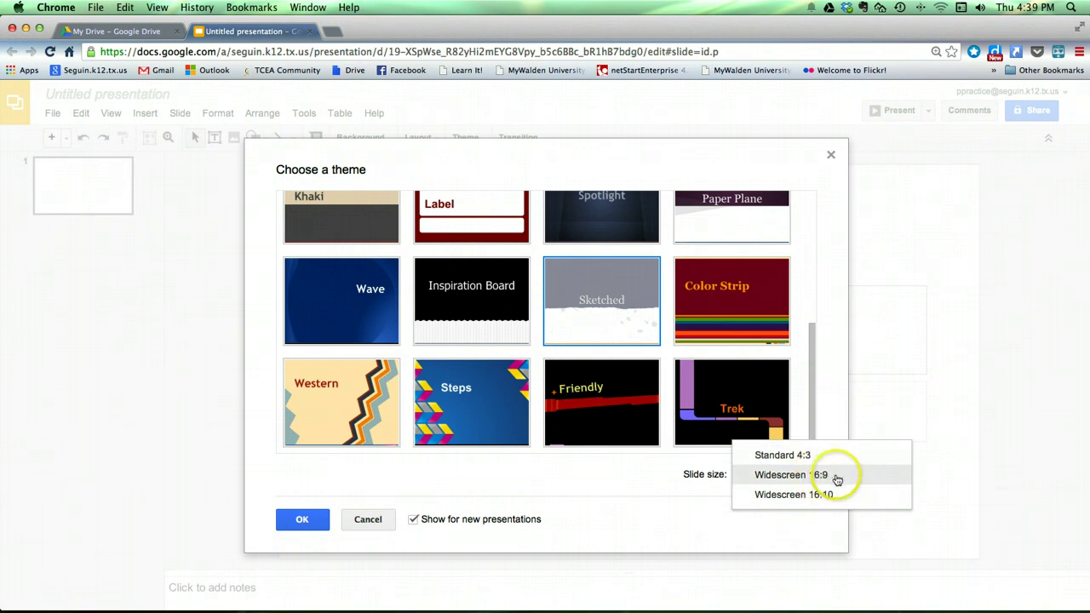
left_click(841, 477)
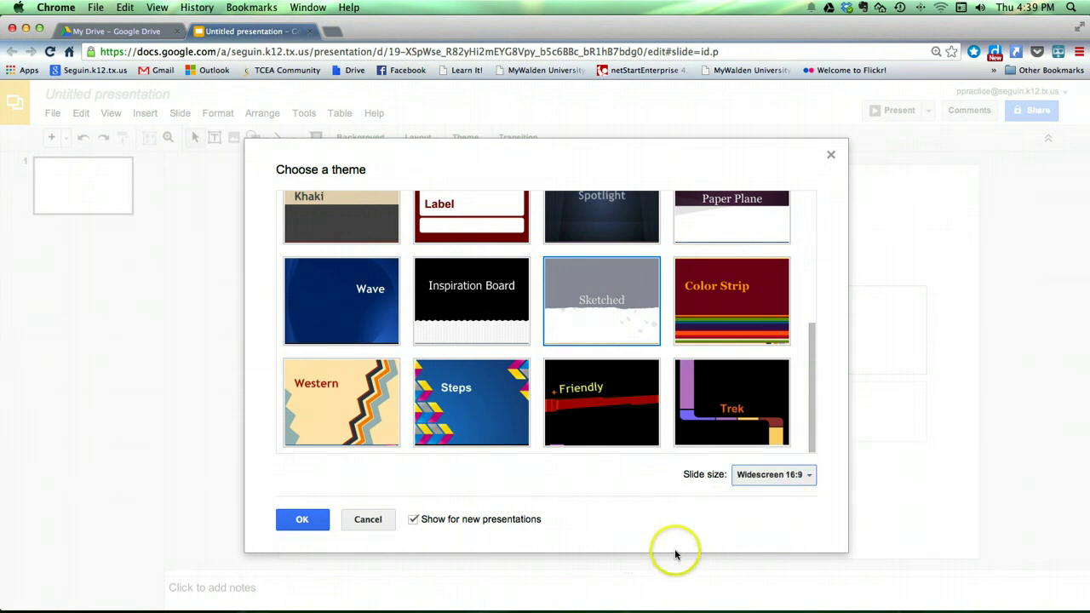
left_click(301, 520)
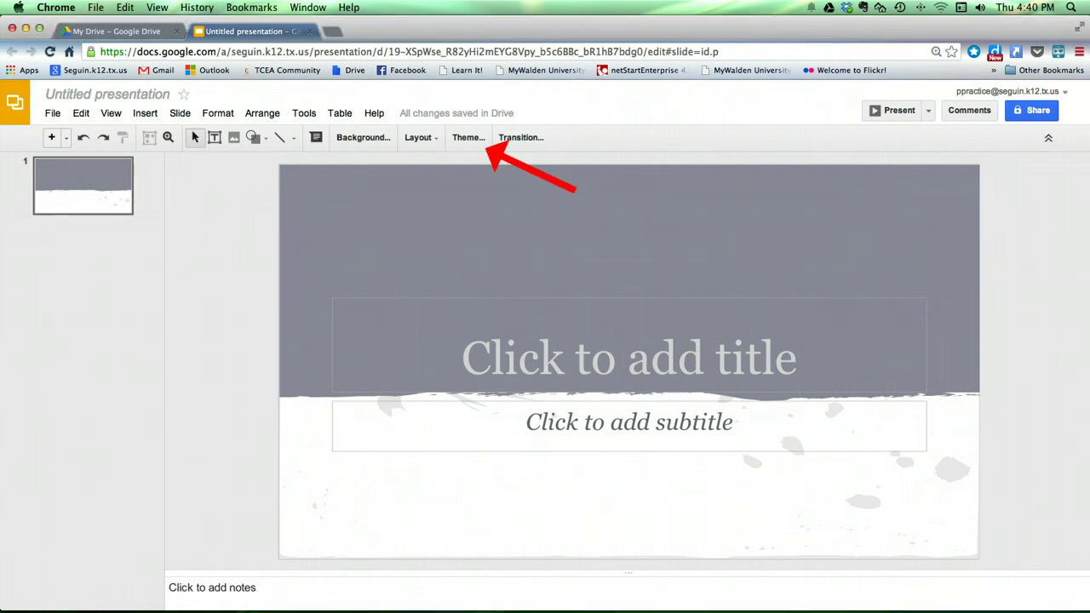
left_click(468, 138)
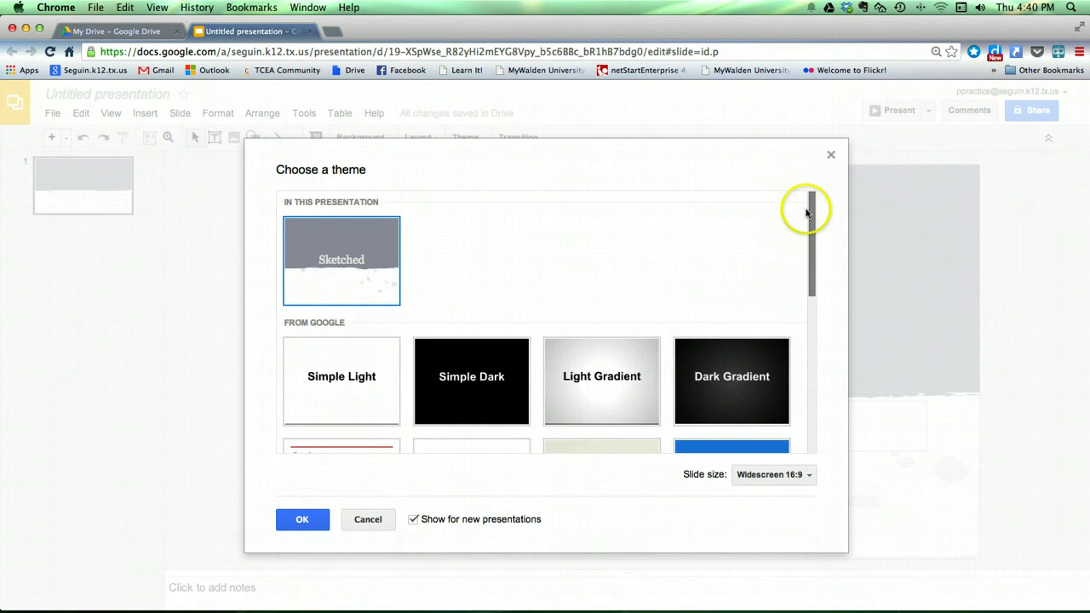
left_click(830, 154)
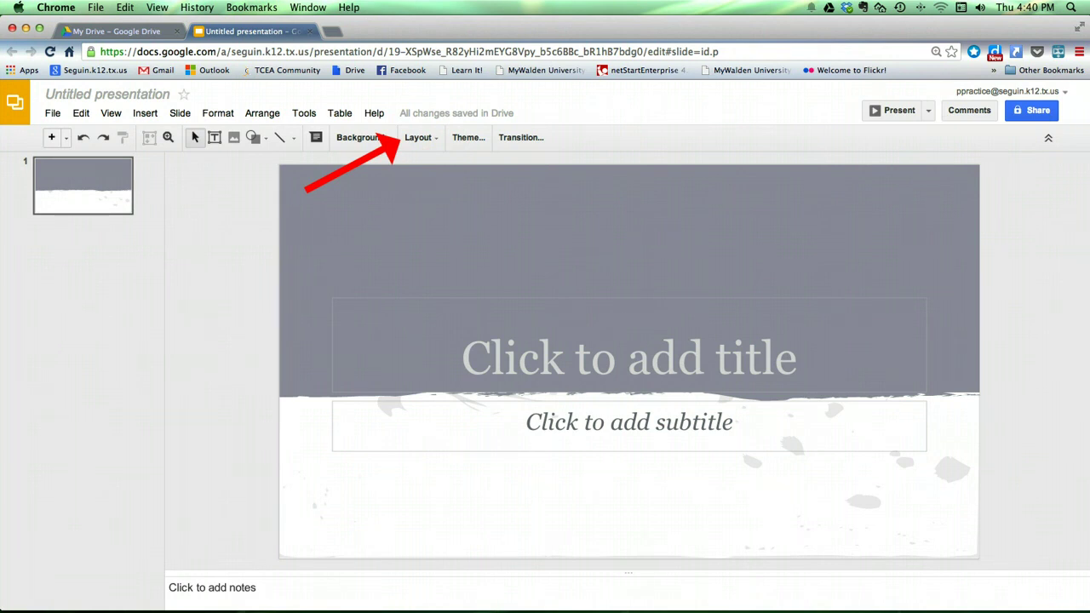
- Enter "Life Story" as the title slide's title and "by Me" as its subtitle
left_click(628, 345)
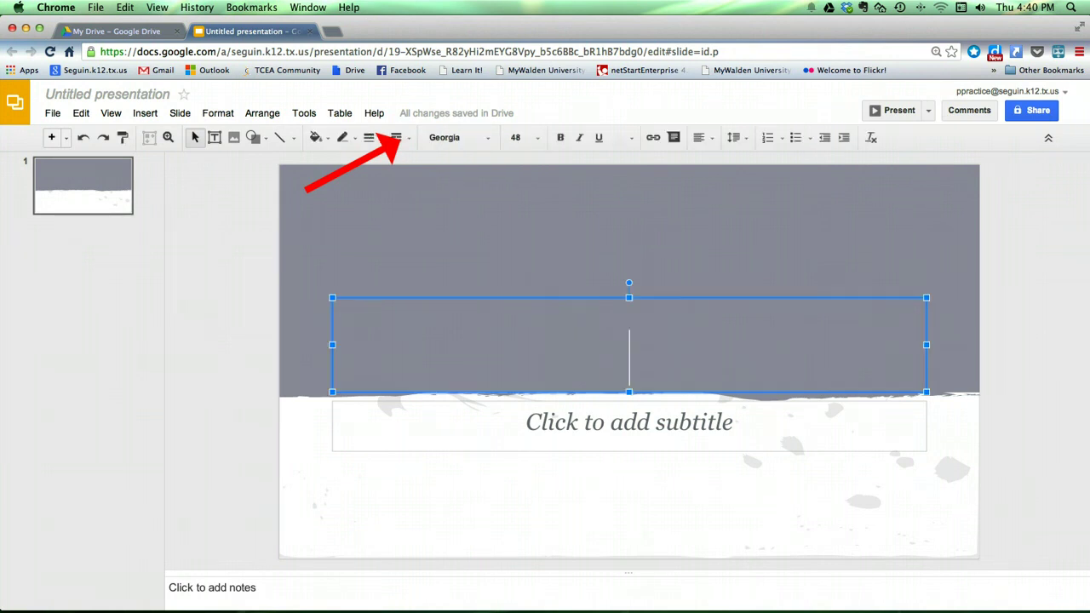
type("Lif")
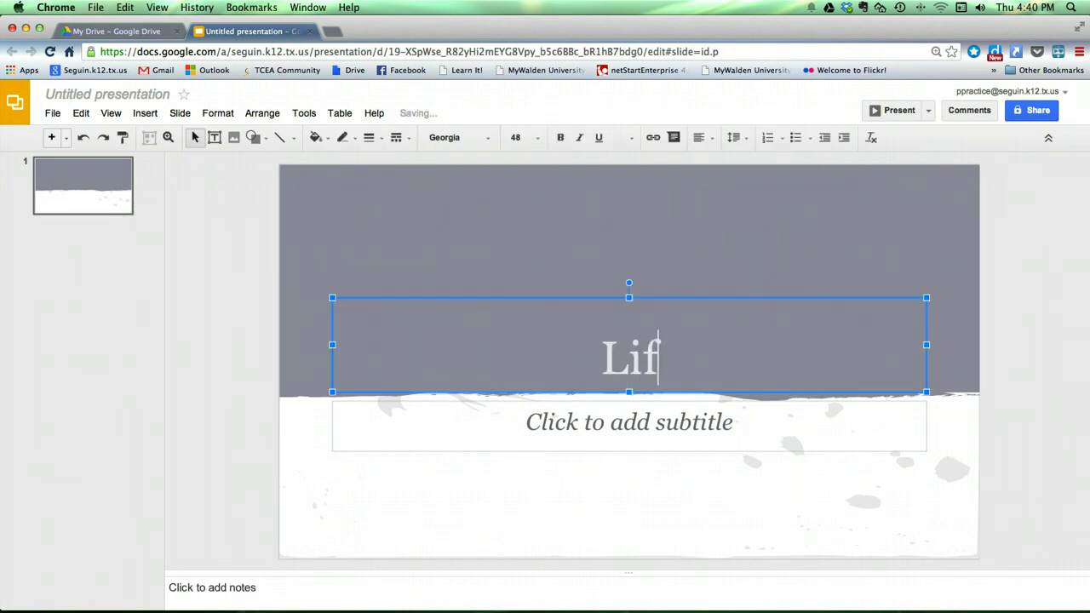
type("e Story")
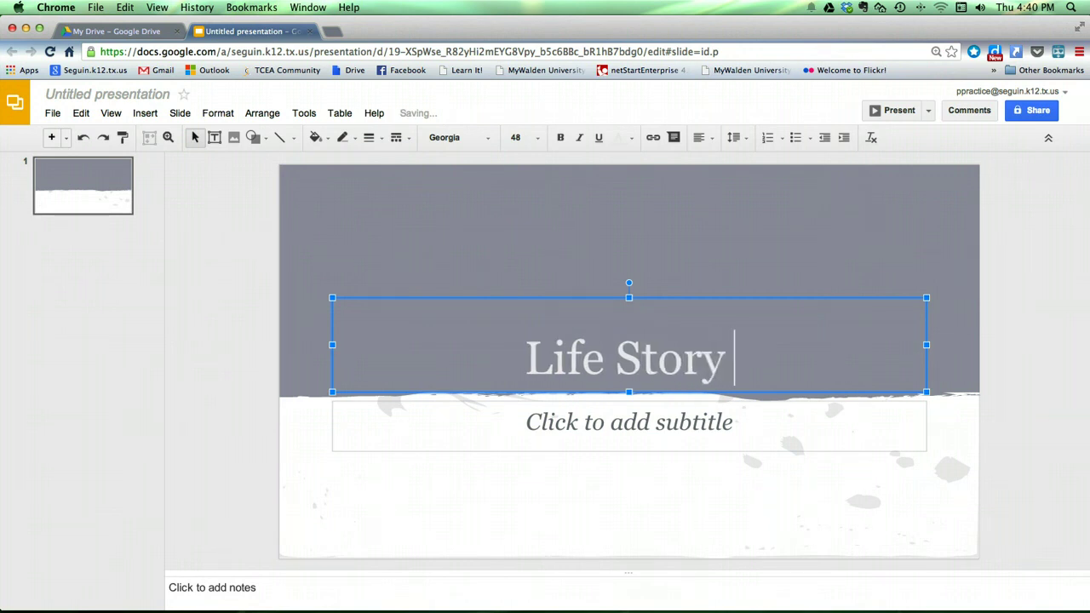
left_click(594, 418)
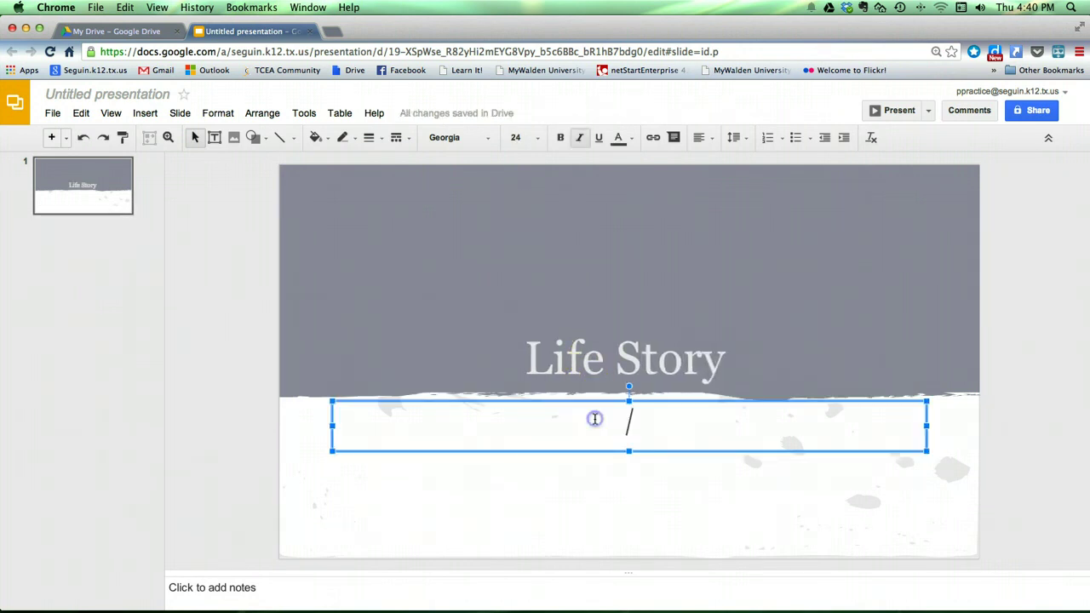
type("by Me")
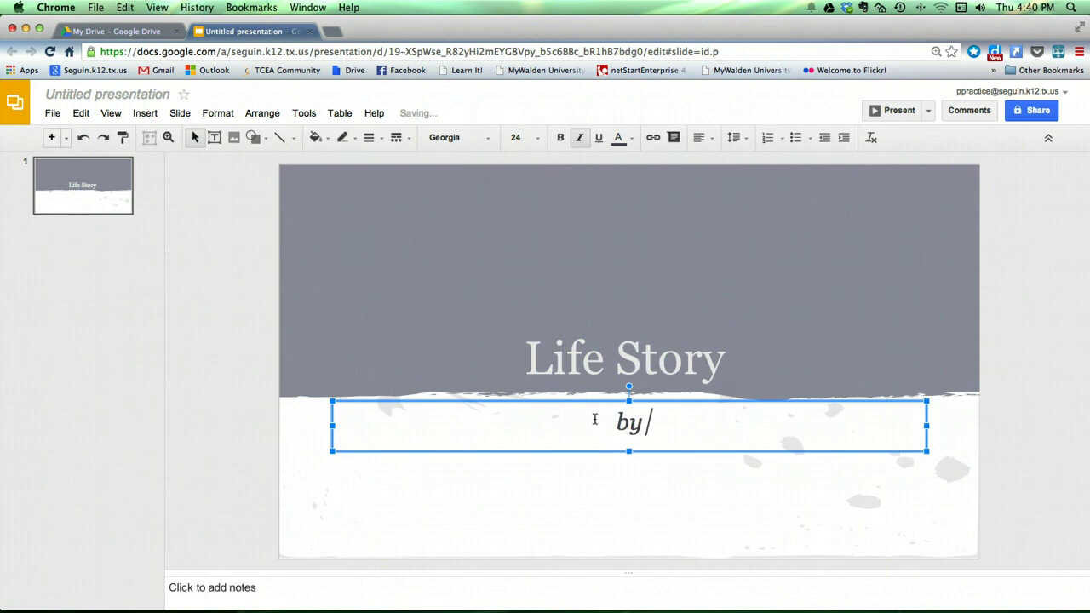
left_click(630, 493)
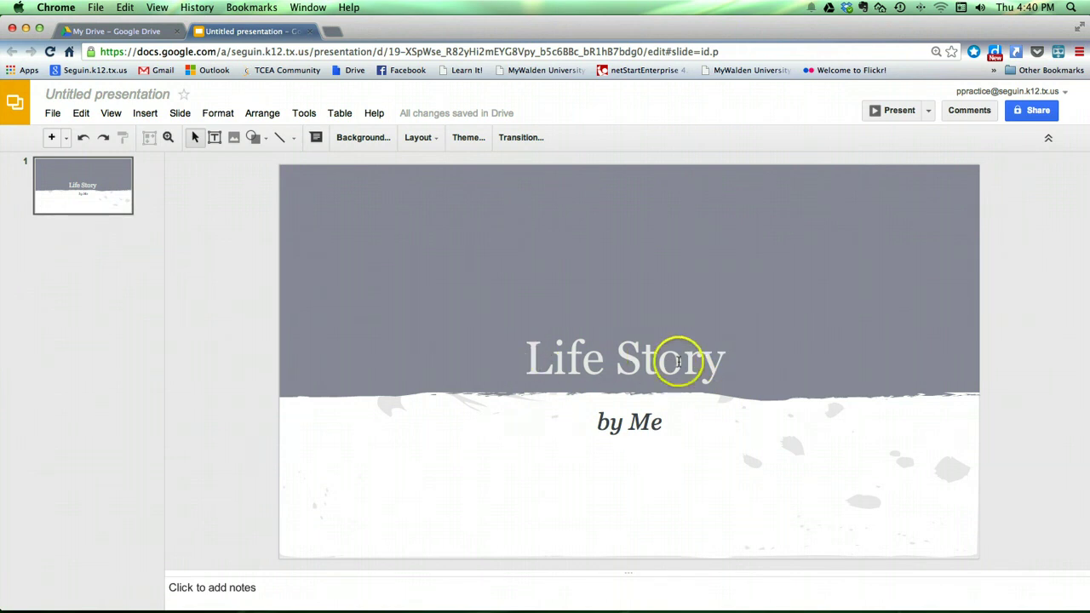
left_click(434, 138)
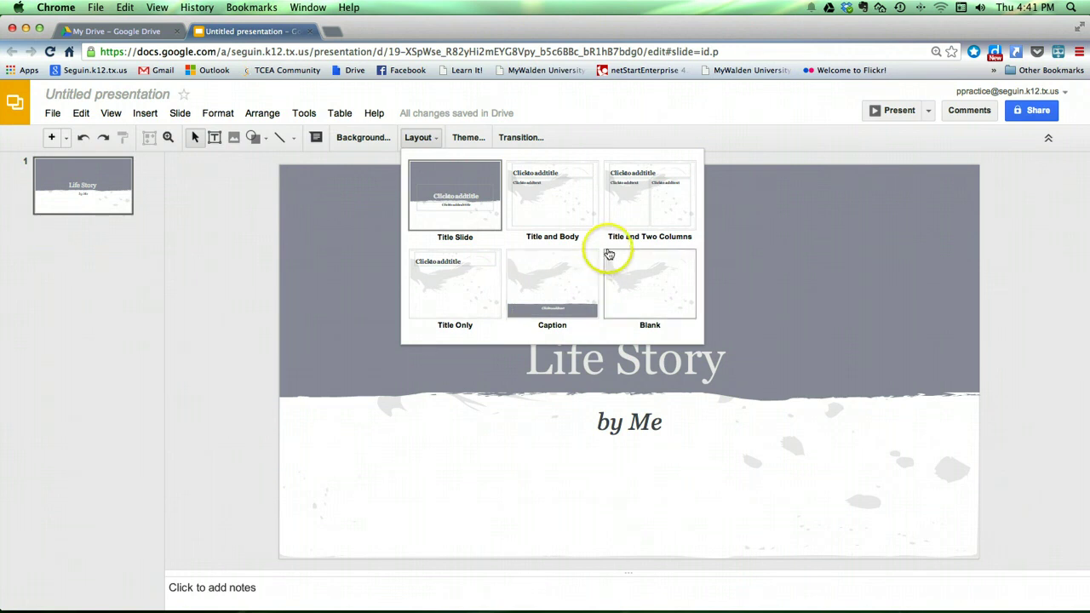
left_click(435, 139)
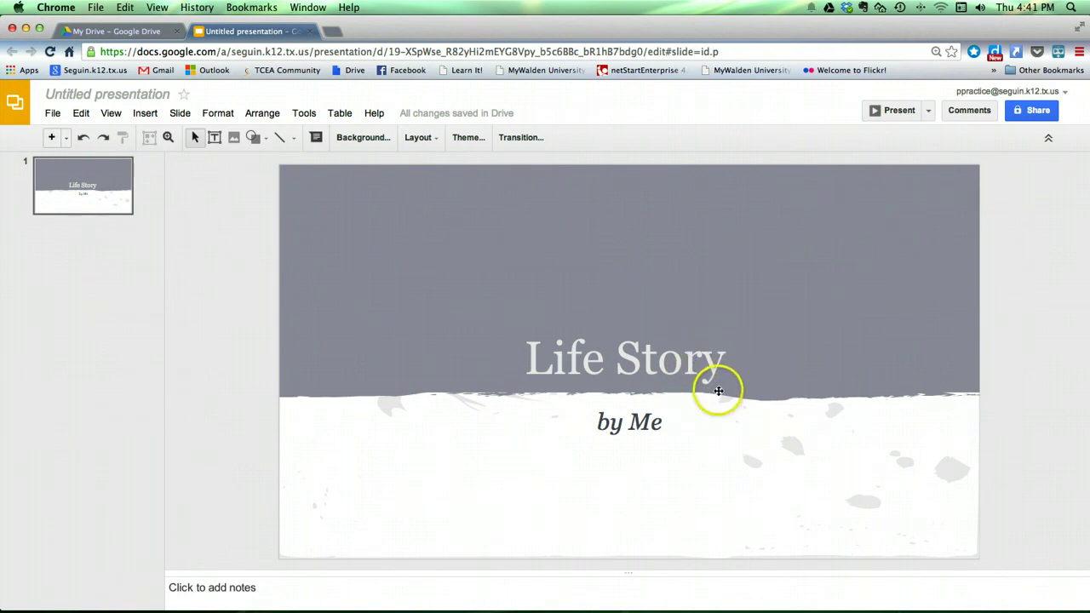
- Move the title box up into the middle of the slide's grey area and widen it slightly at its right edge
left_click(692, 364)
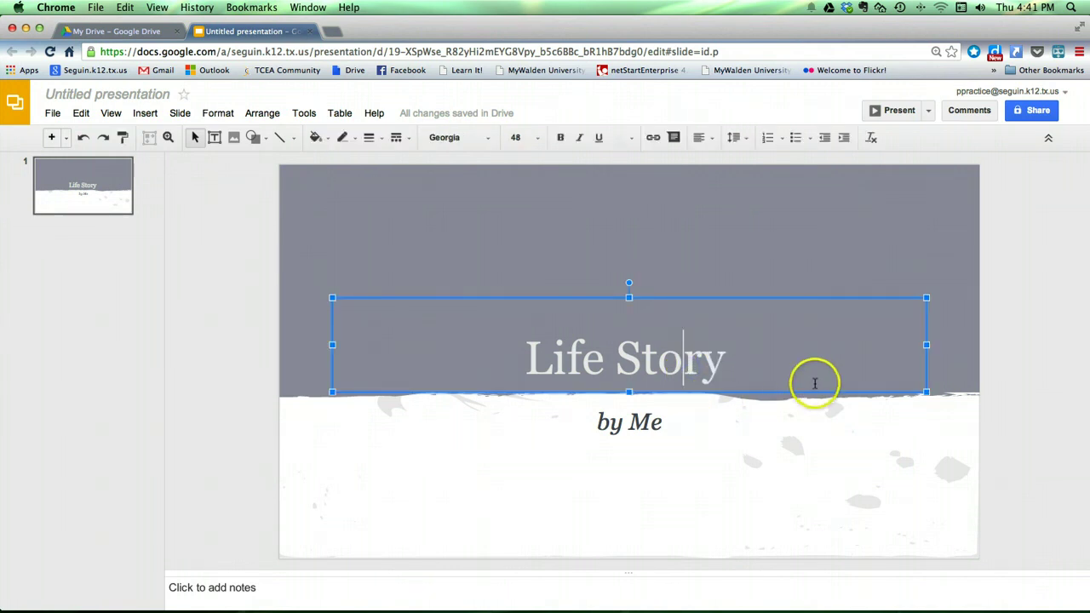
left_click_drag(884, 300, 883, 293)
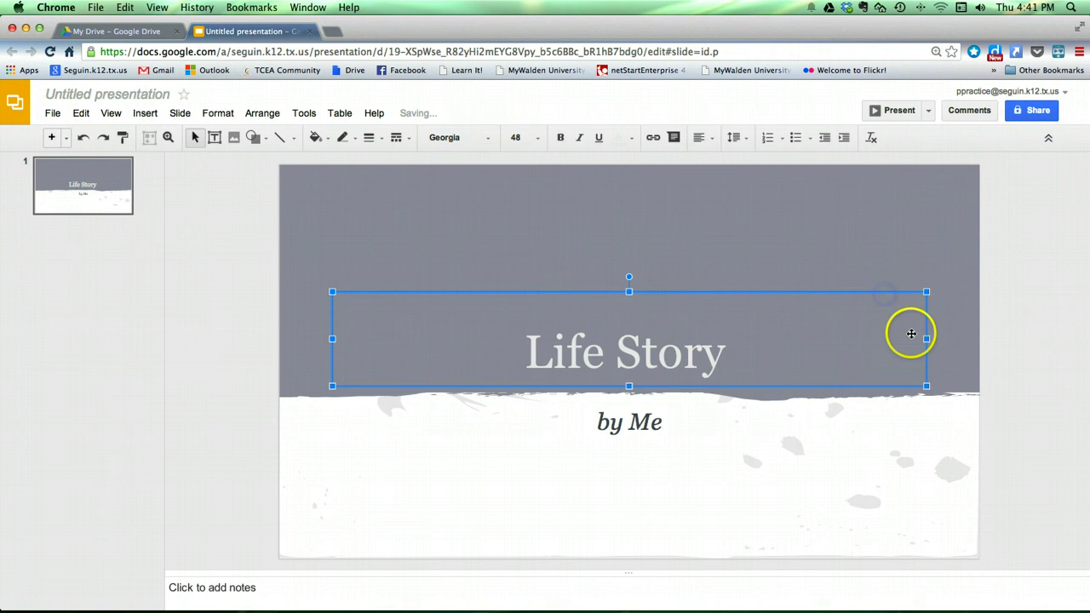
left_click(829, 418)
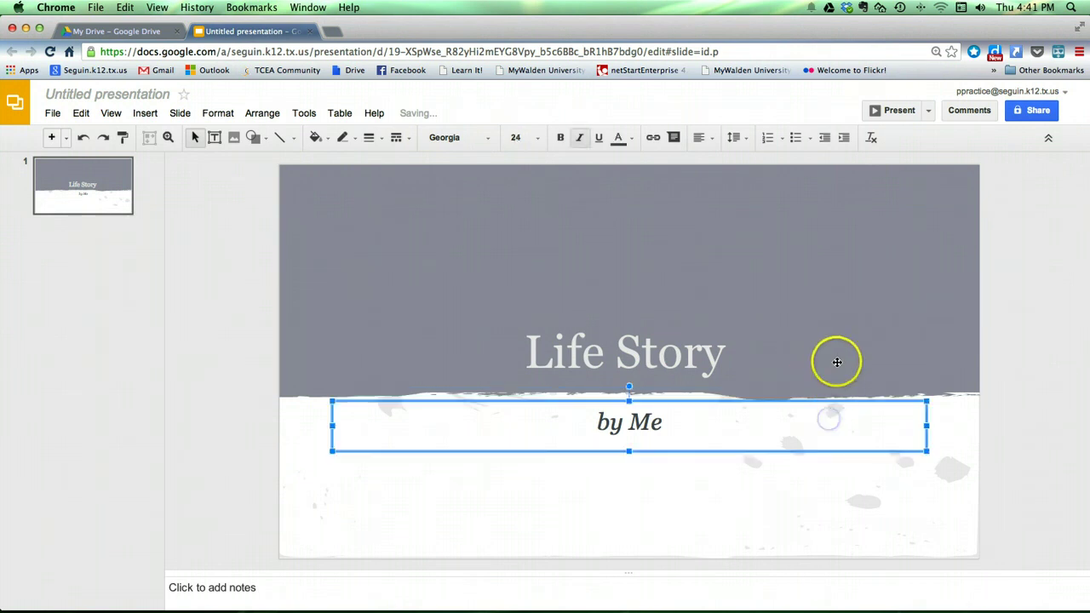
left_click_drag(834, 360, 805, 316)
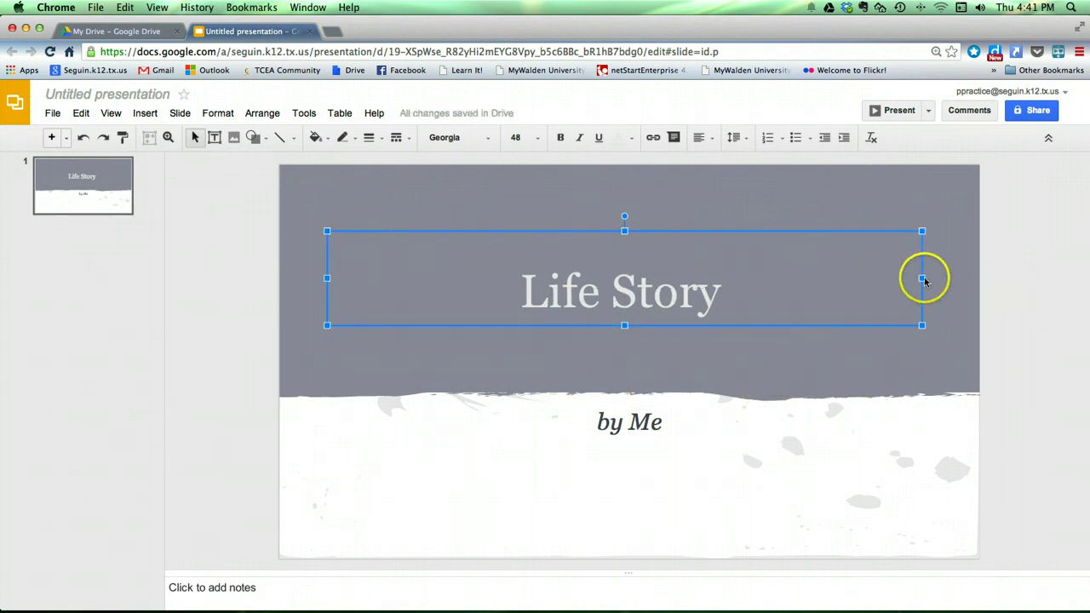
left_click_drag(930, 278, 938, 278)
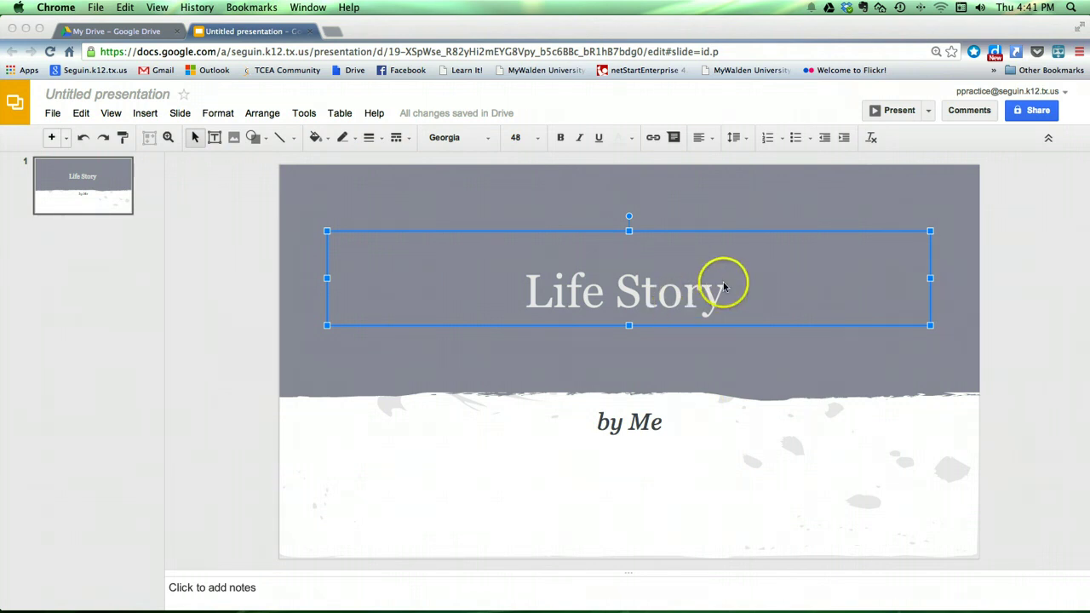
- Format the whole "Life Story" title in the Changa One font at size 60
double_click(624, 290)
left_click(725, 292)
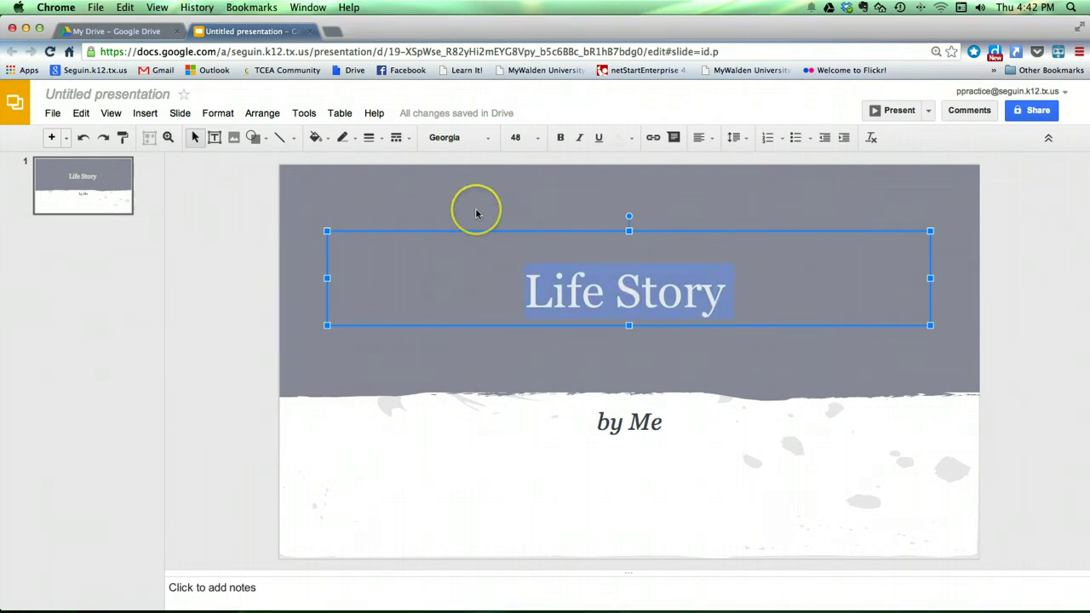
left_click(491, 137)
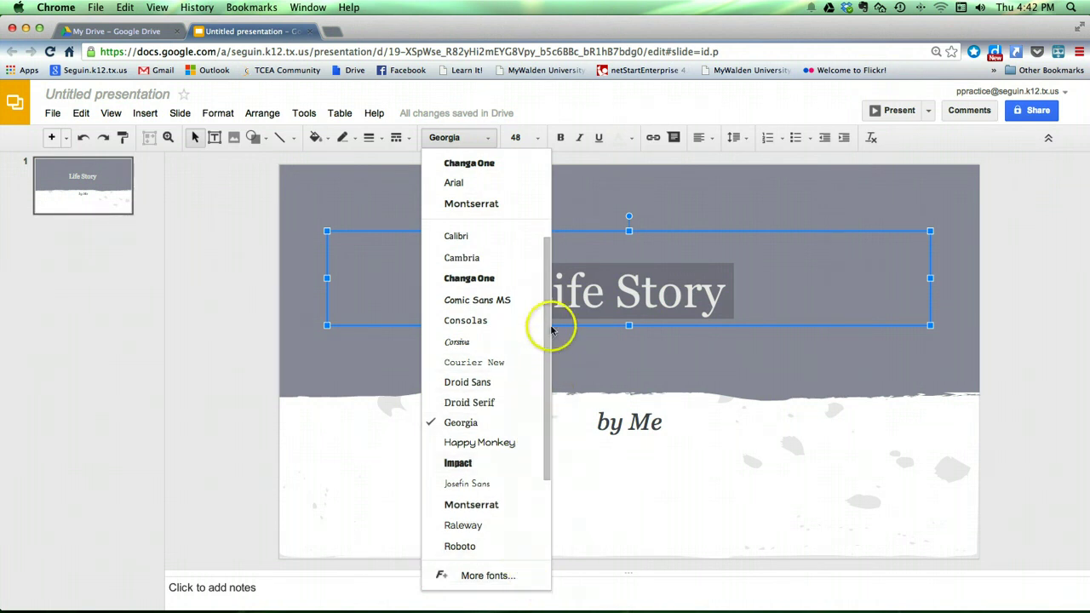
left_click(511, 344)
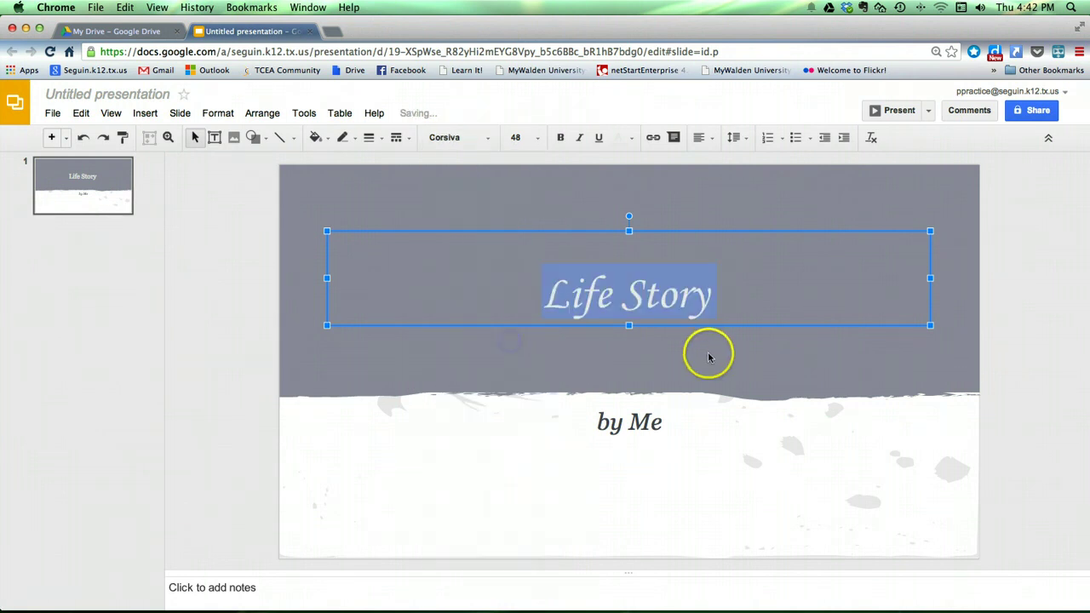
left_click(479, 141)
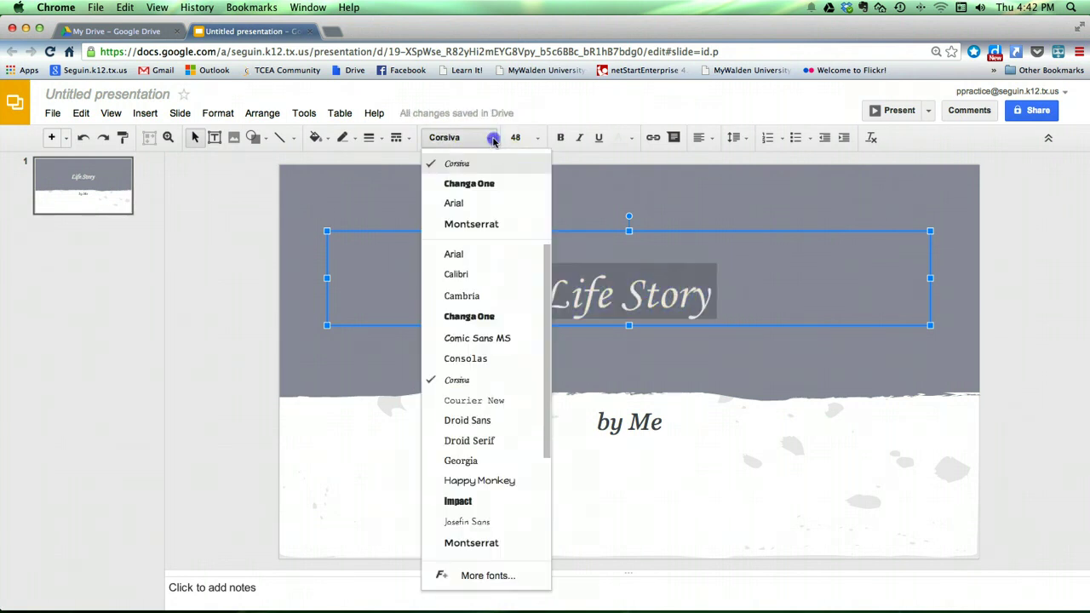
left_click(492, 183)
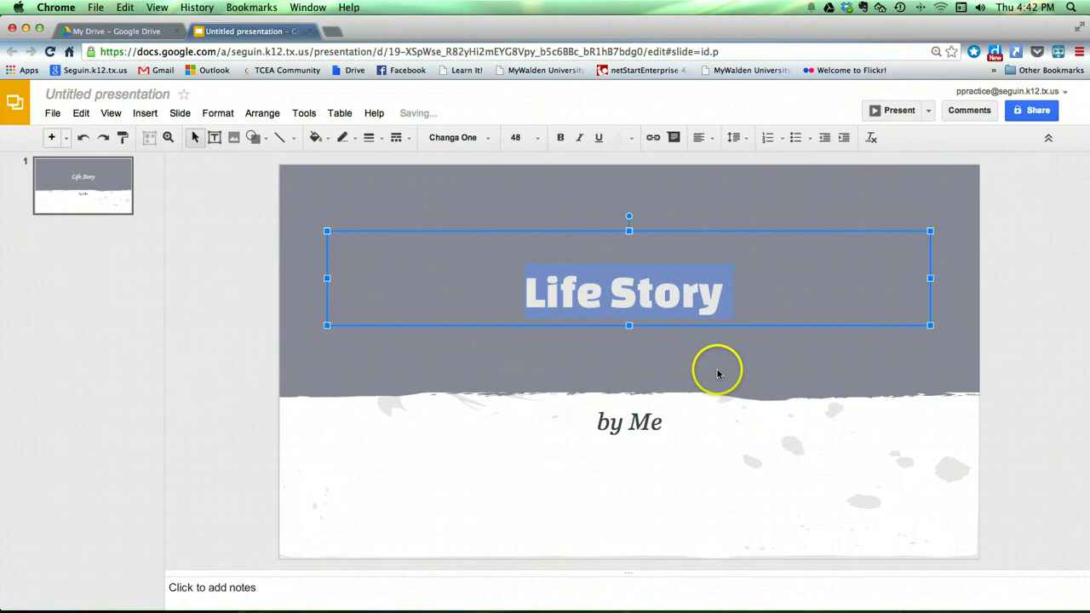
left_click(539, 138)
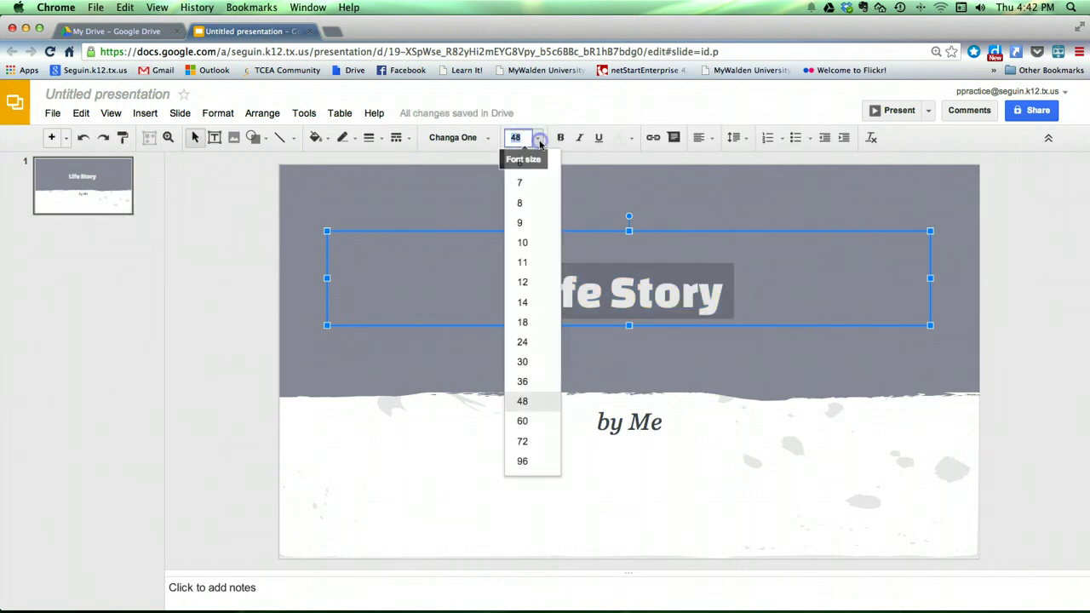
left_click(537, 423)
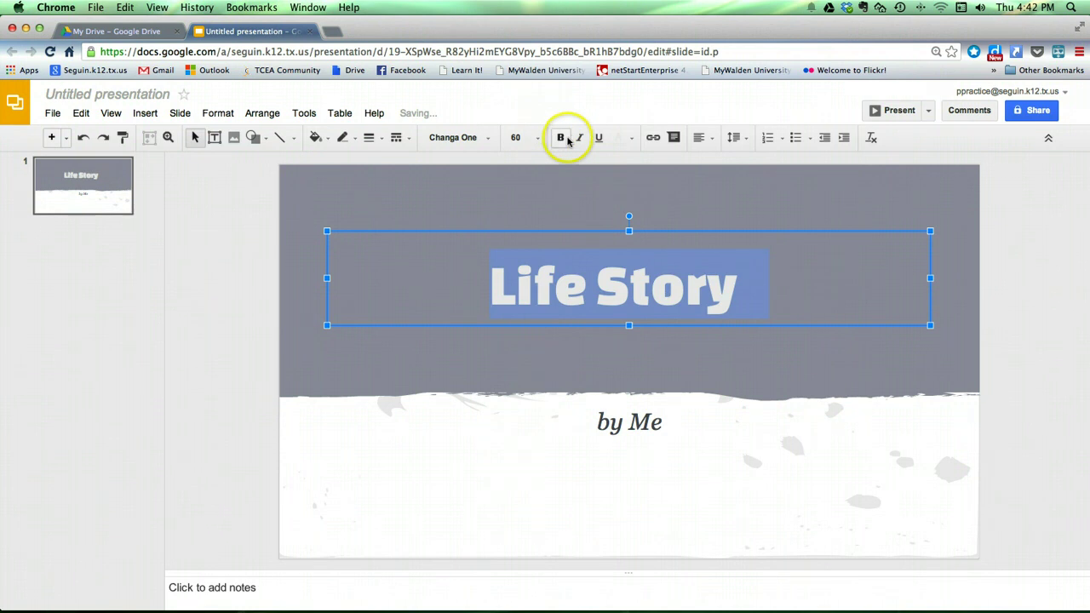
left_click(634, 139)
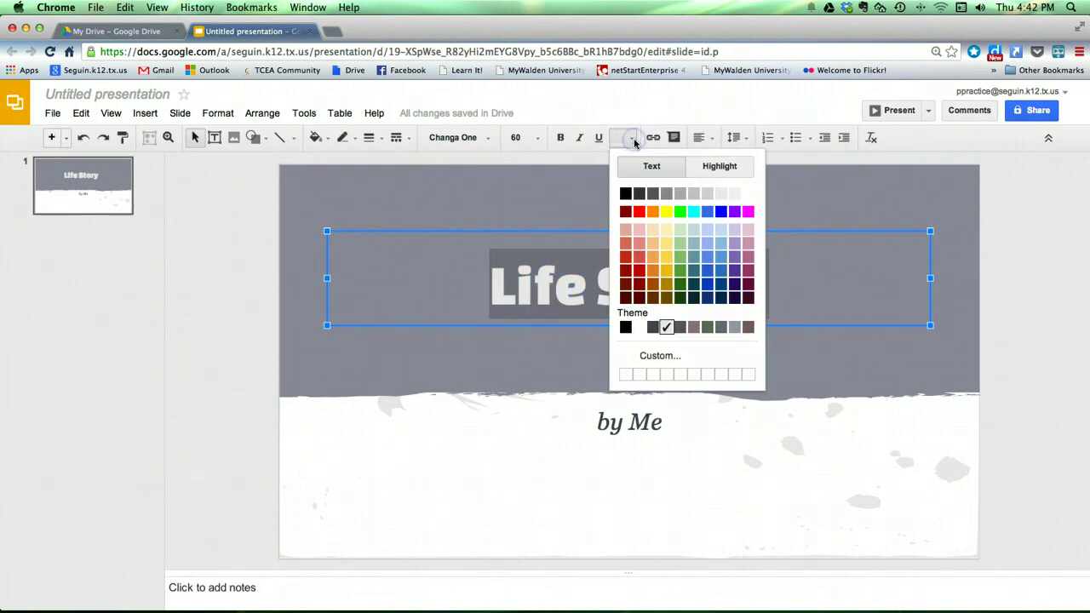
left_click(634, 139)
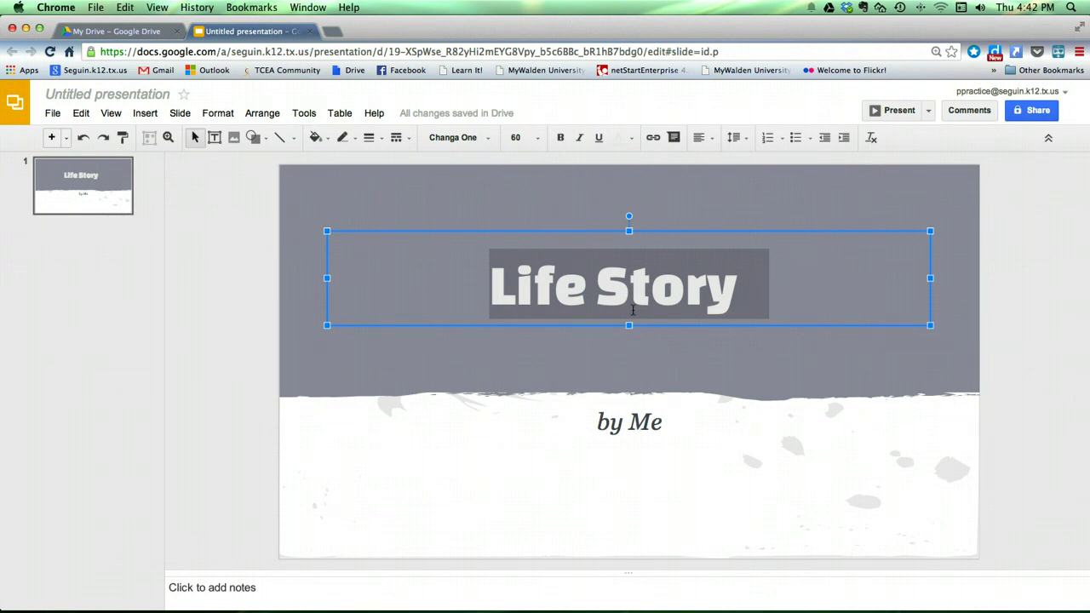
left_click(480, 396)
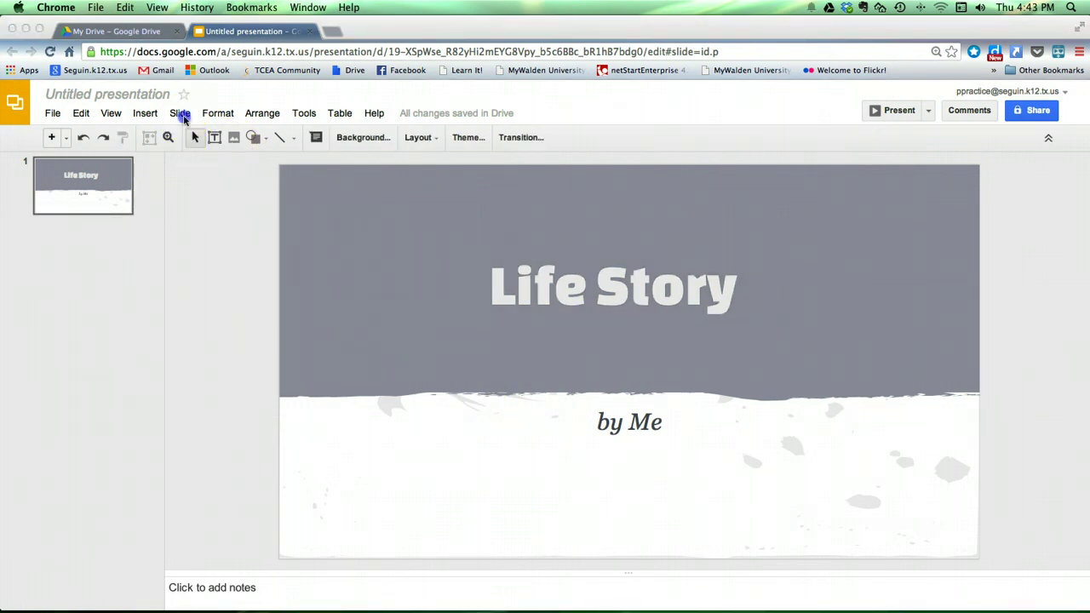
- Add a new slide after the title slide
left_click(182, 115)
left_click(182, 114)
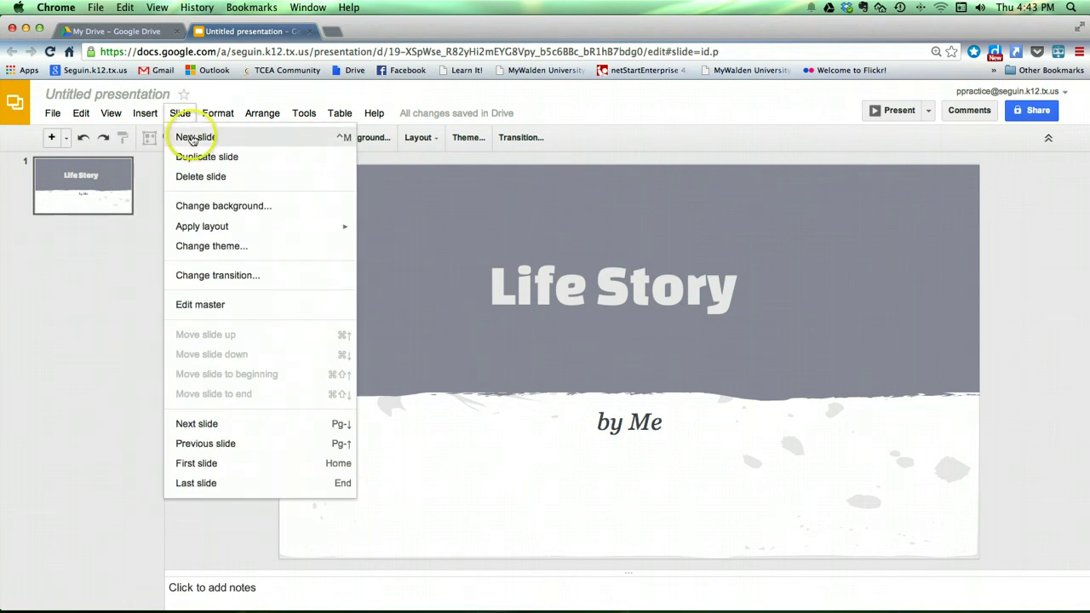
left_click(195, 137)
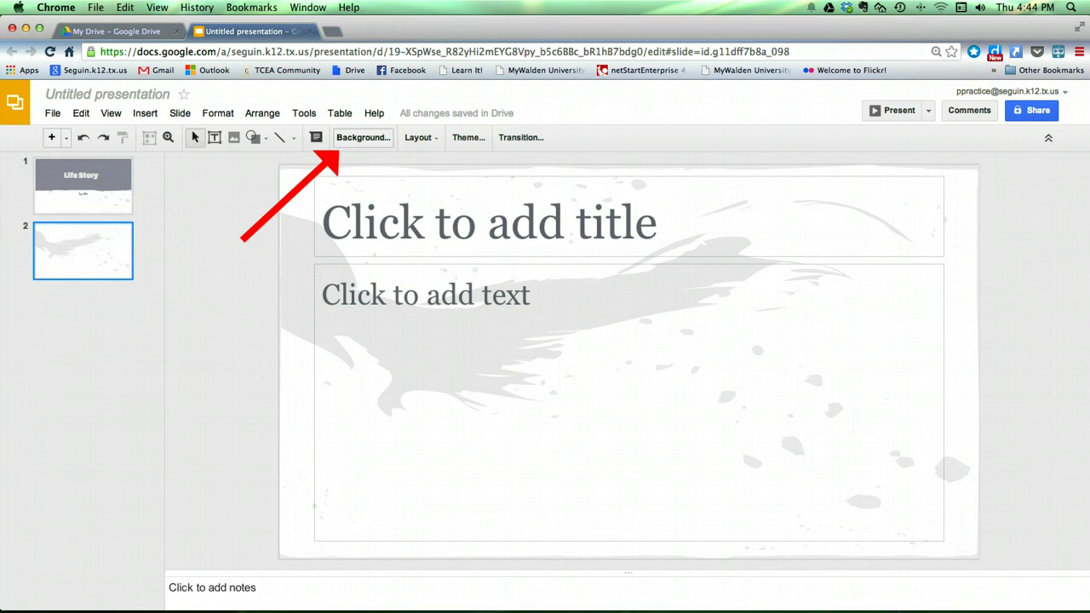
left_click(381, 138)
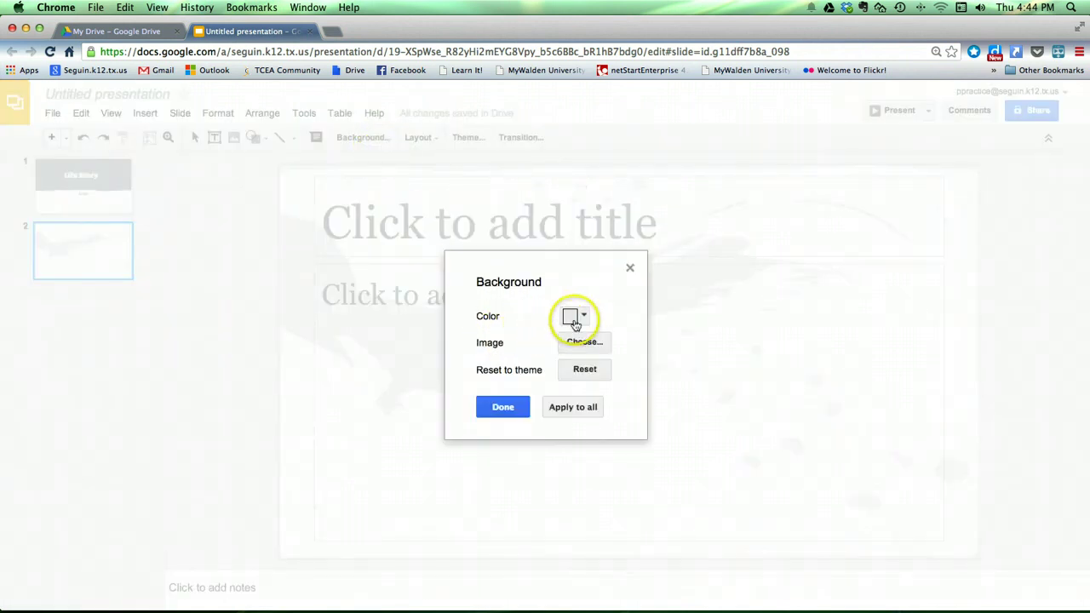
left_click(577, 318)
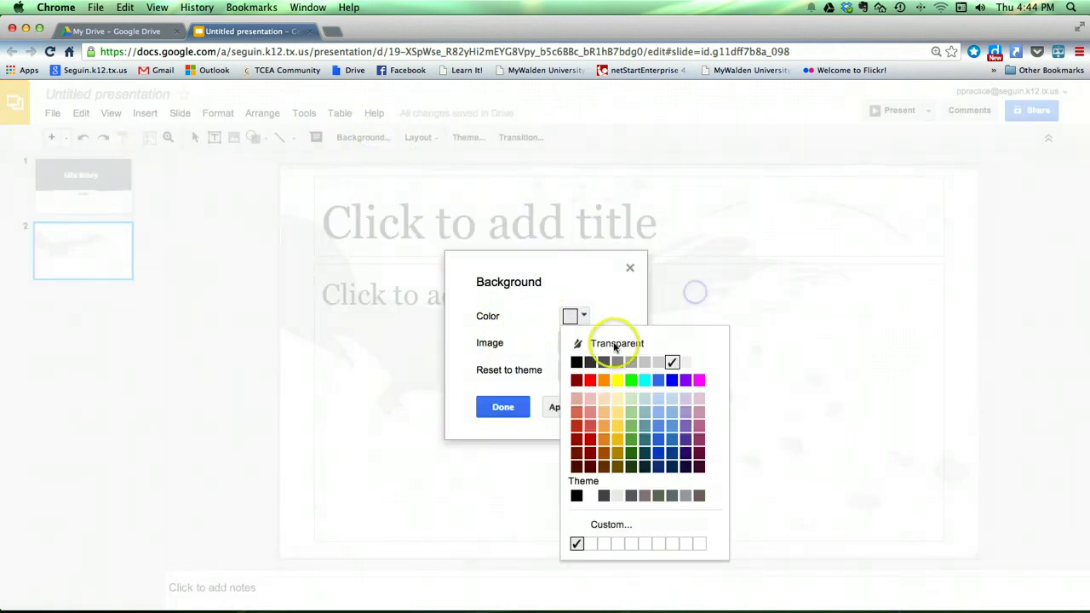
left_click(550, 380)
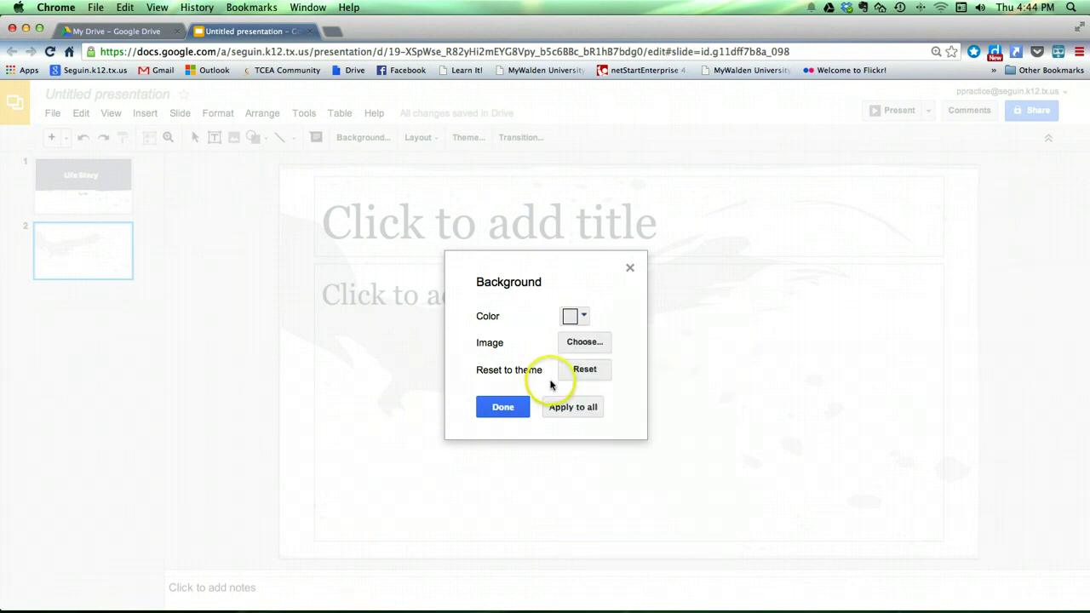
left_click(504, 406)
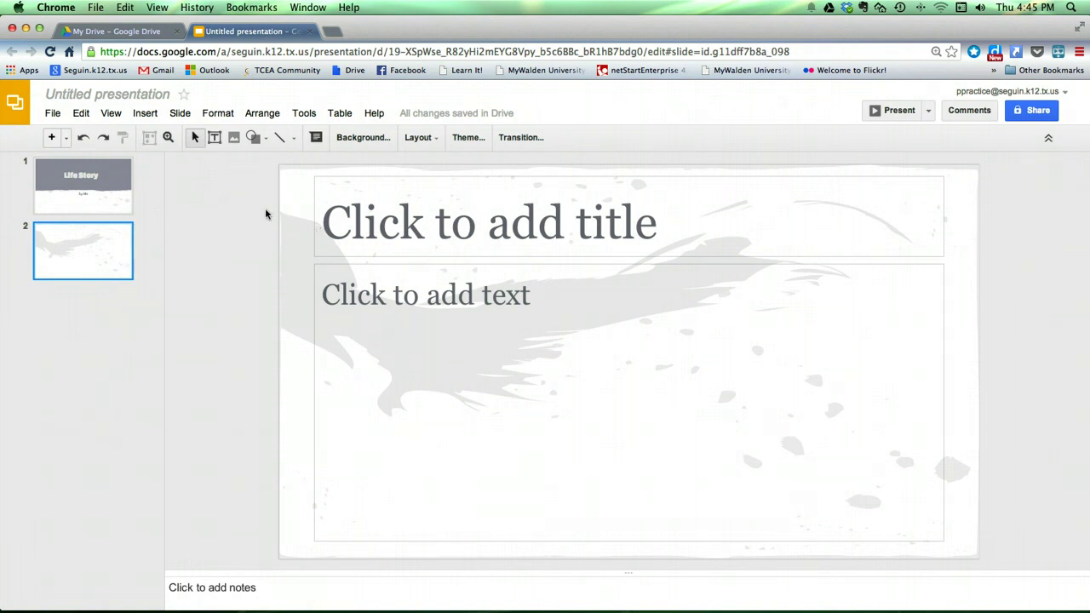
- Add a third slide after the second one and apply the Blank layout to it
left_click(180, 113)
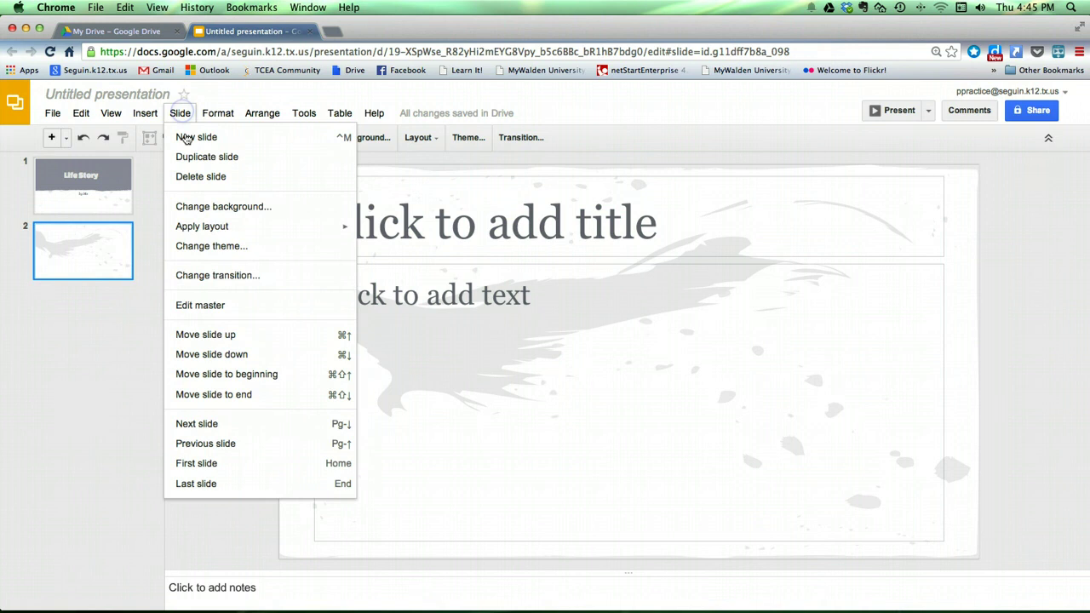
left_click(185, 139)
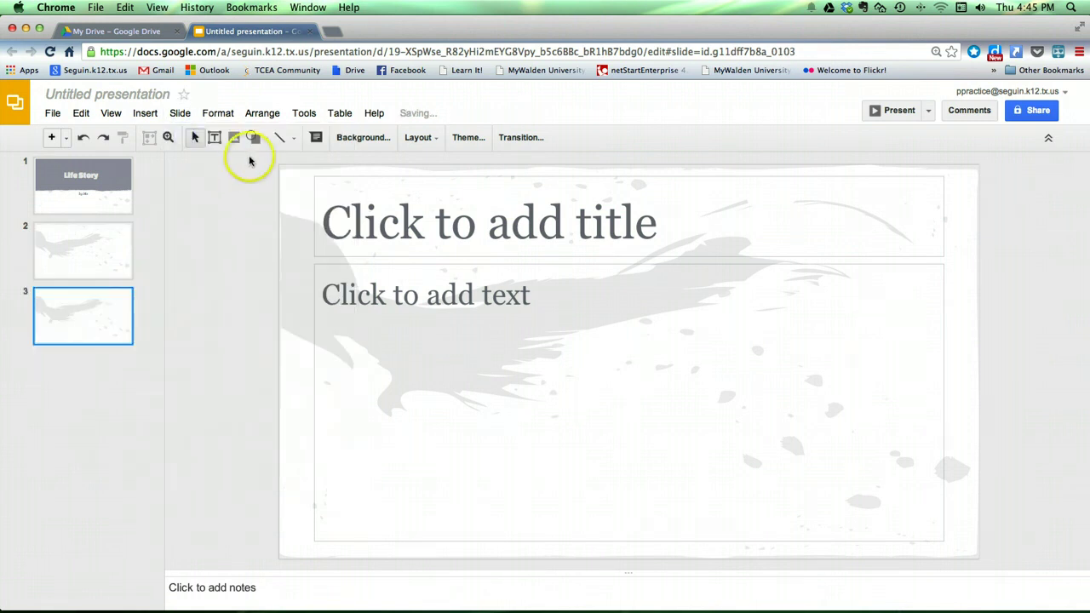
left_click(423, 140)
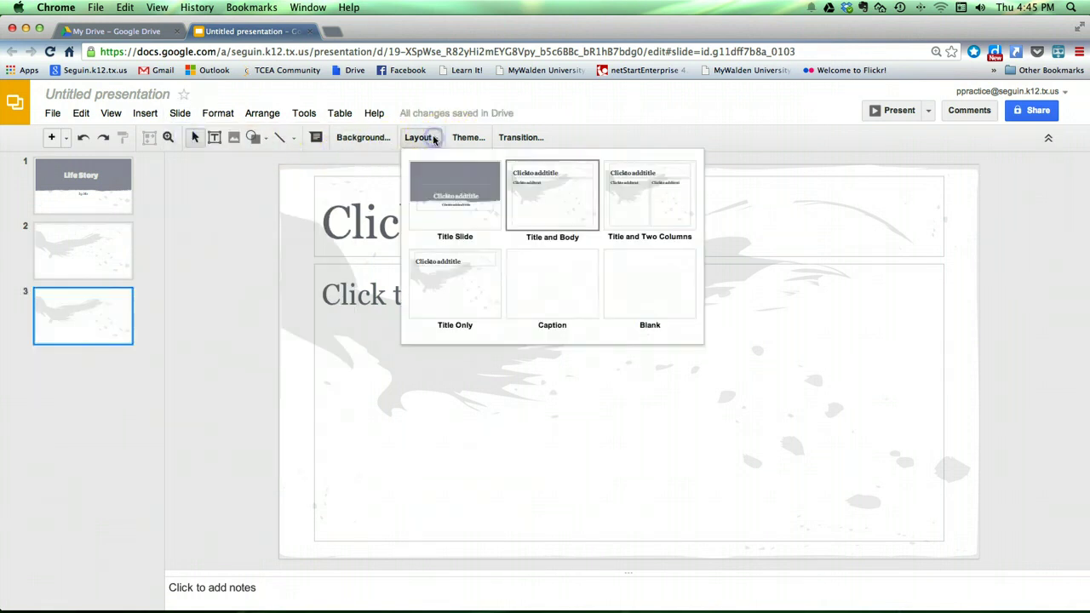
left_click(642, 269)
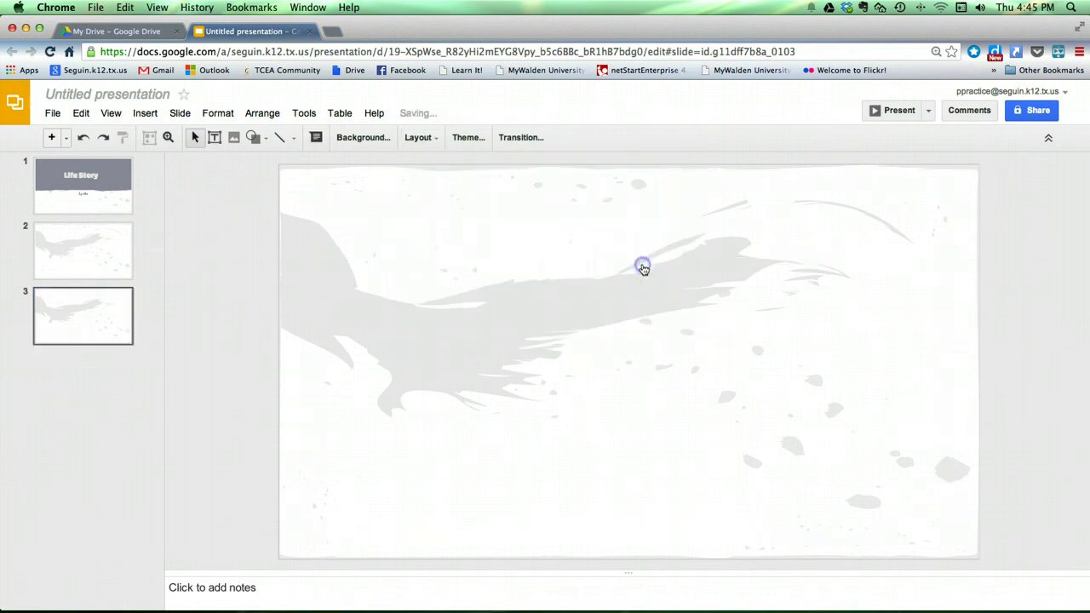
left_click(486, 312)
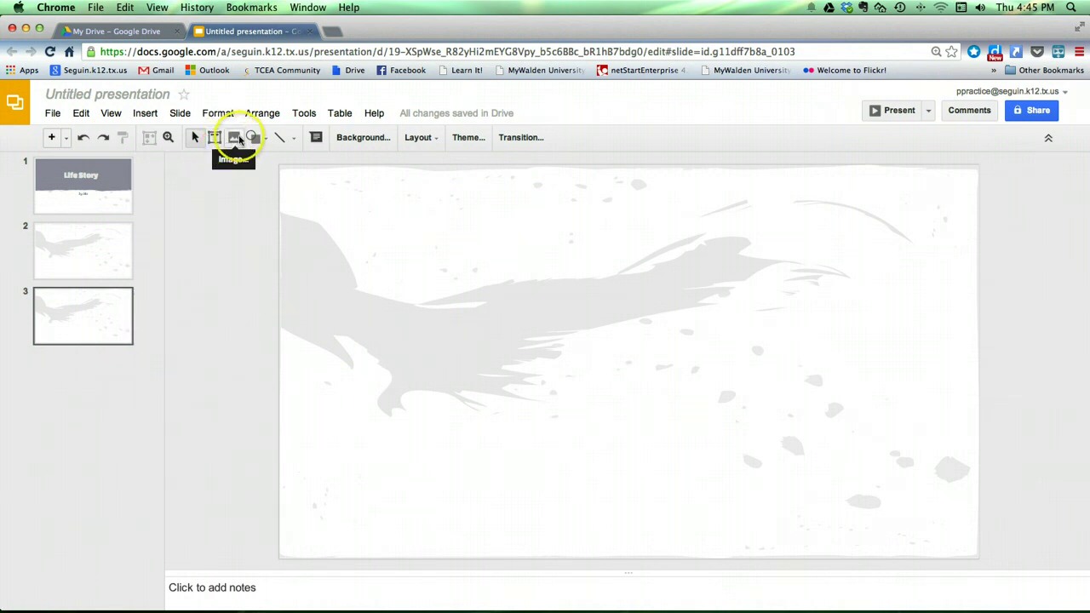
- Insert the image snail.jpg from the computer's graphics folder onto the blank third slide
left_click(153, 115)
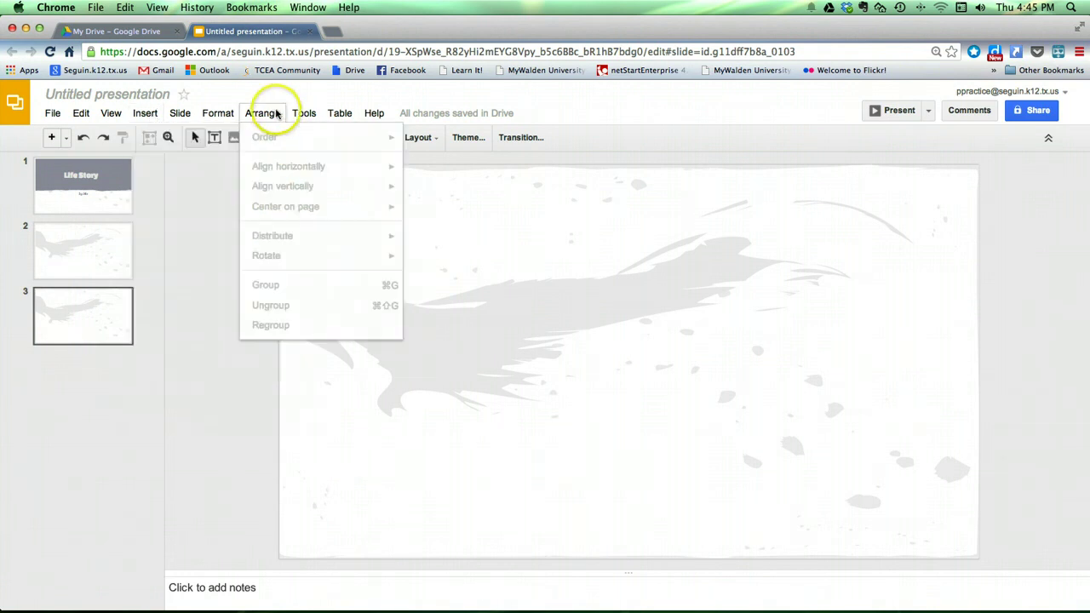
left_click(202, 220)
left_click(233, 139)
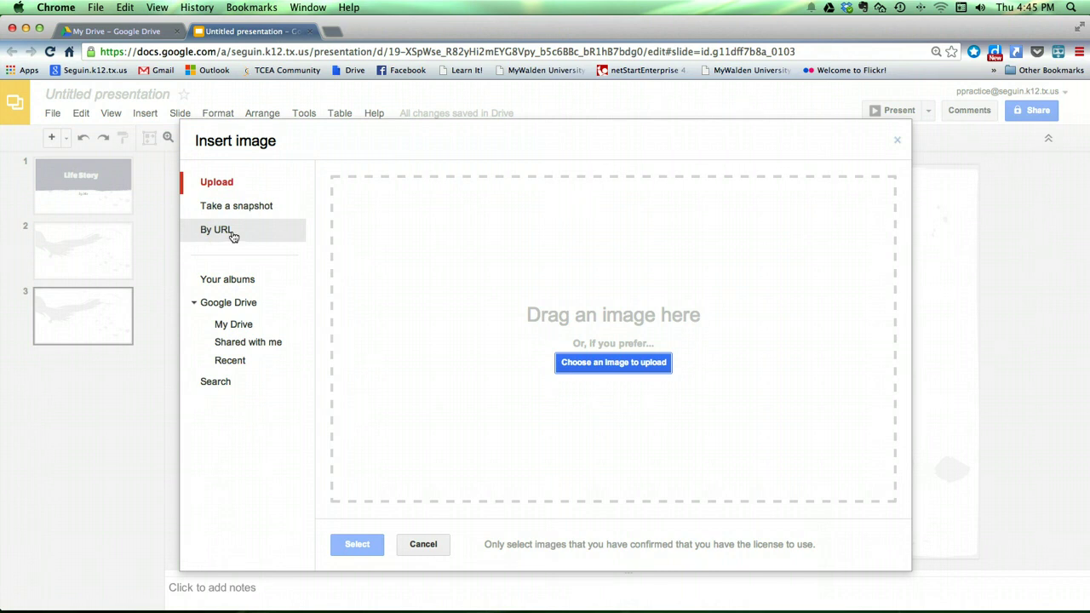
left_click(637, 366)
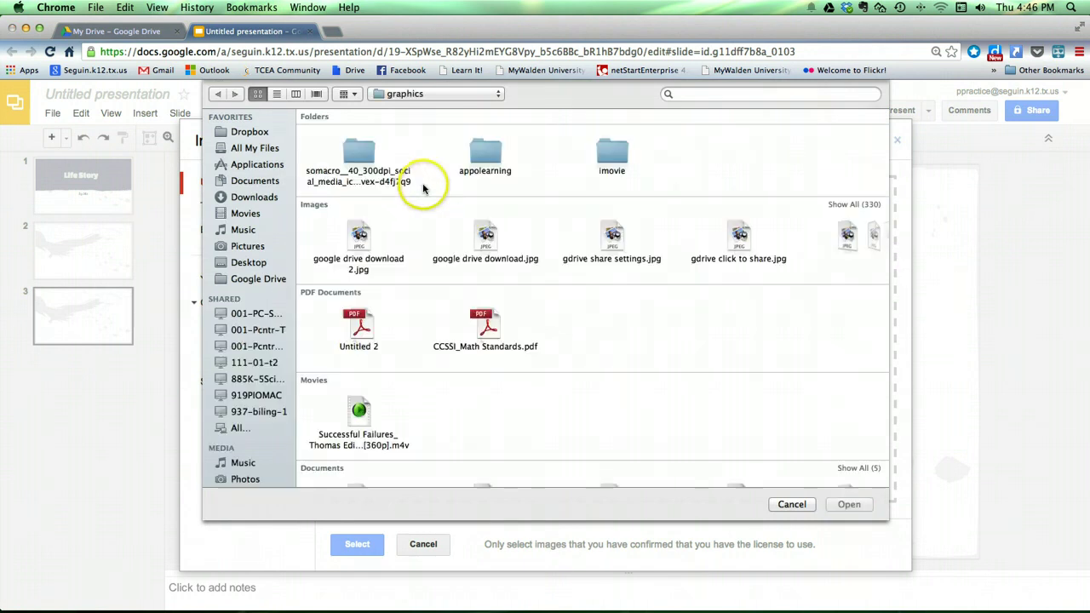
scroll(681, 260, "right", 10)
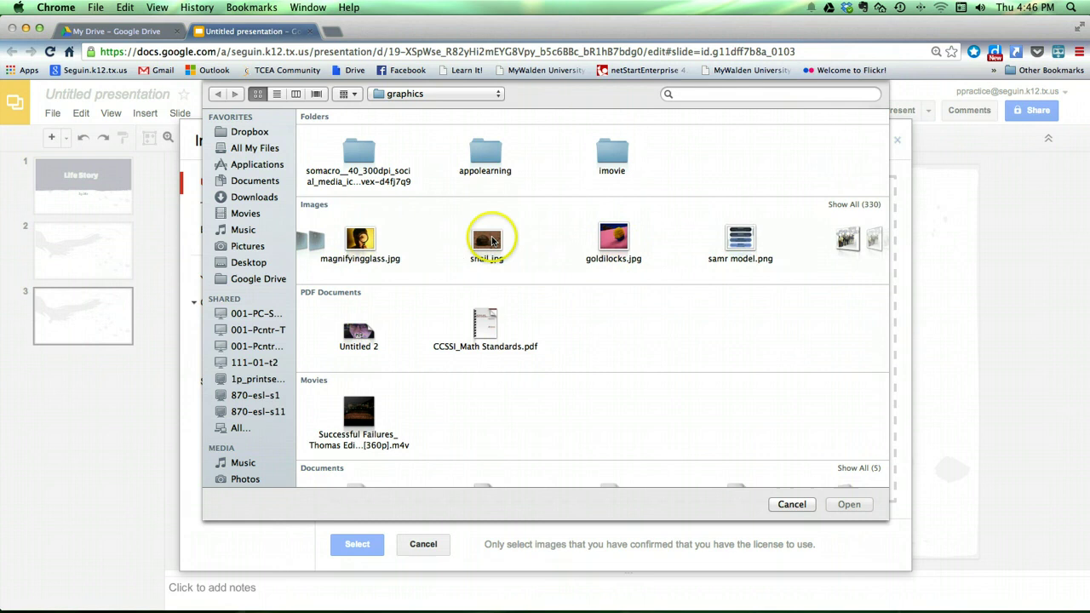
left_click(492, 241)
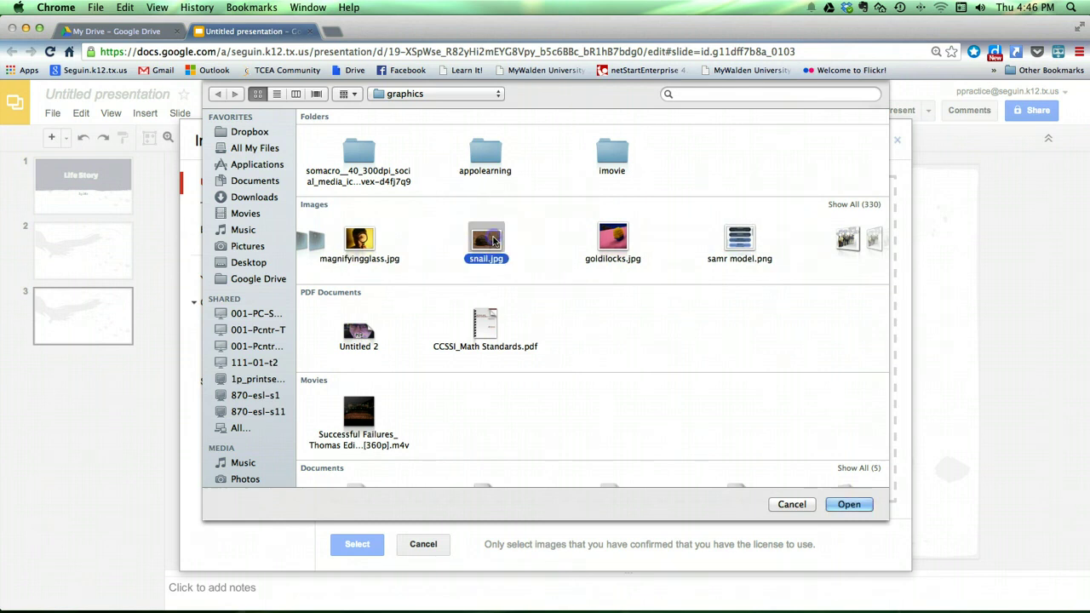
left_click(854, 504)
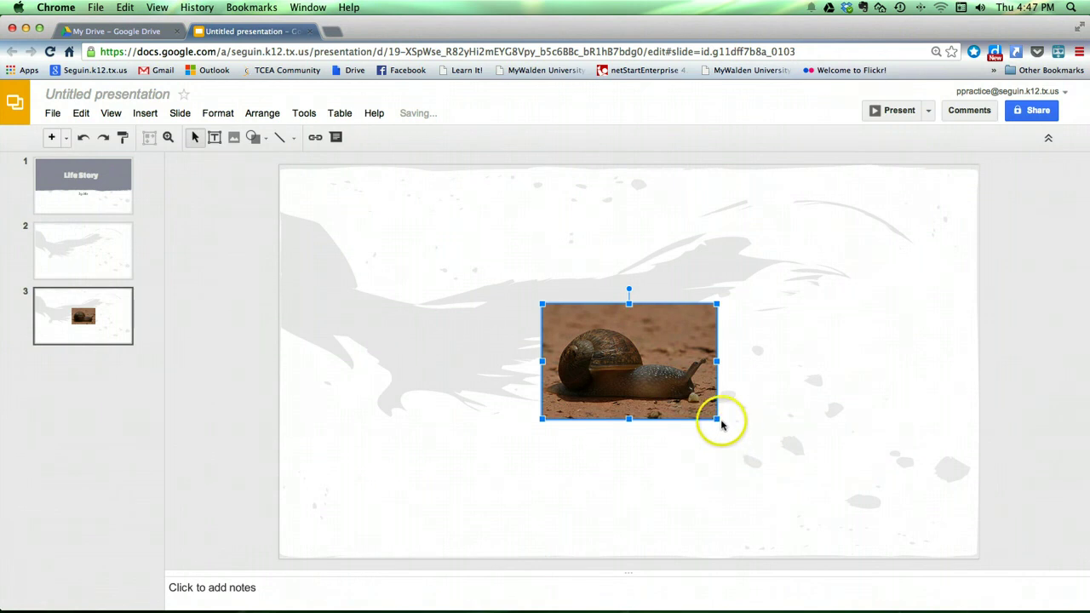
- Enlarge the snail picture, rotate it slightly counterclockwise, and move it to the upper left part of the slide
left_click_drag(716, 418, 835, 496)
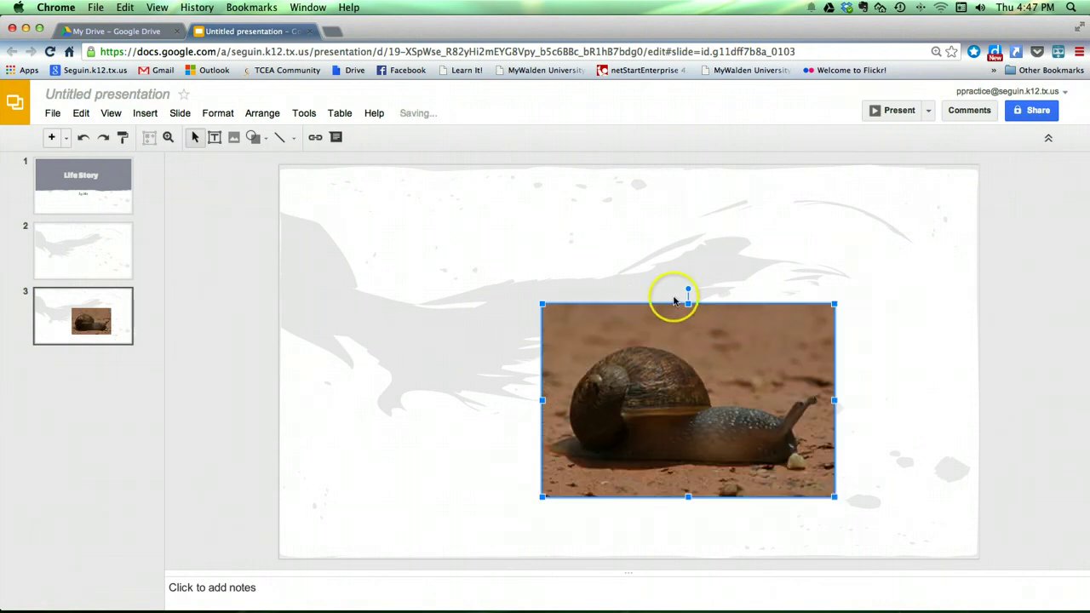
left_click_drag(665, 287, 652, 290)
left_click(706, 341)
left_click_drag(569, 271, 501, 270)
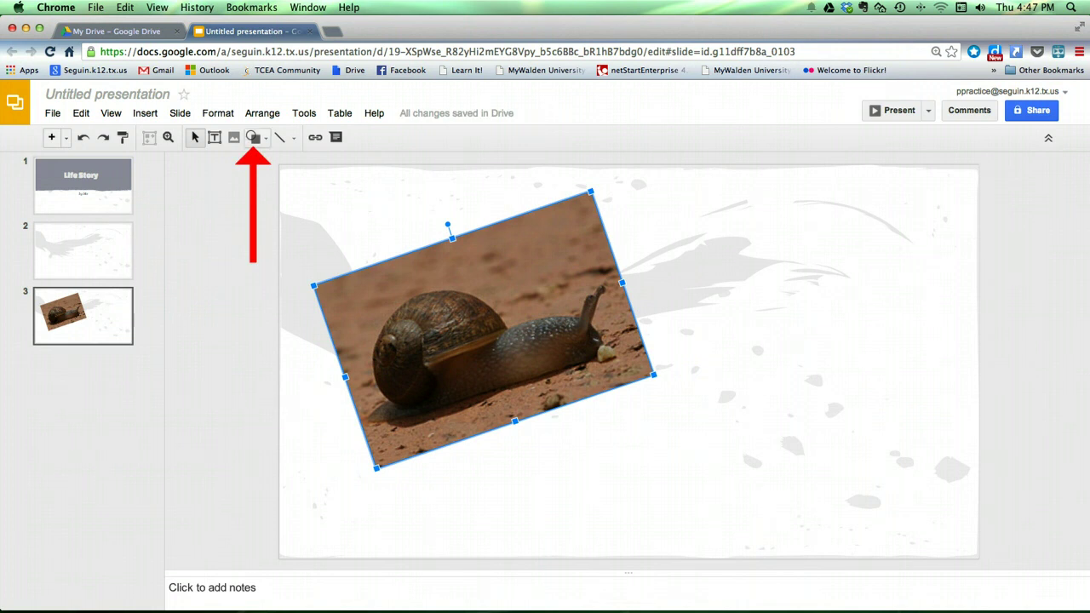
- Draw a long left-pointing block arrow beside the snail picture and place it with its tip at the snail's head
left_click(269, 137)
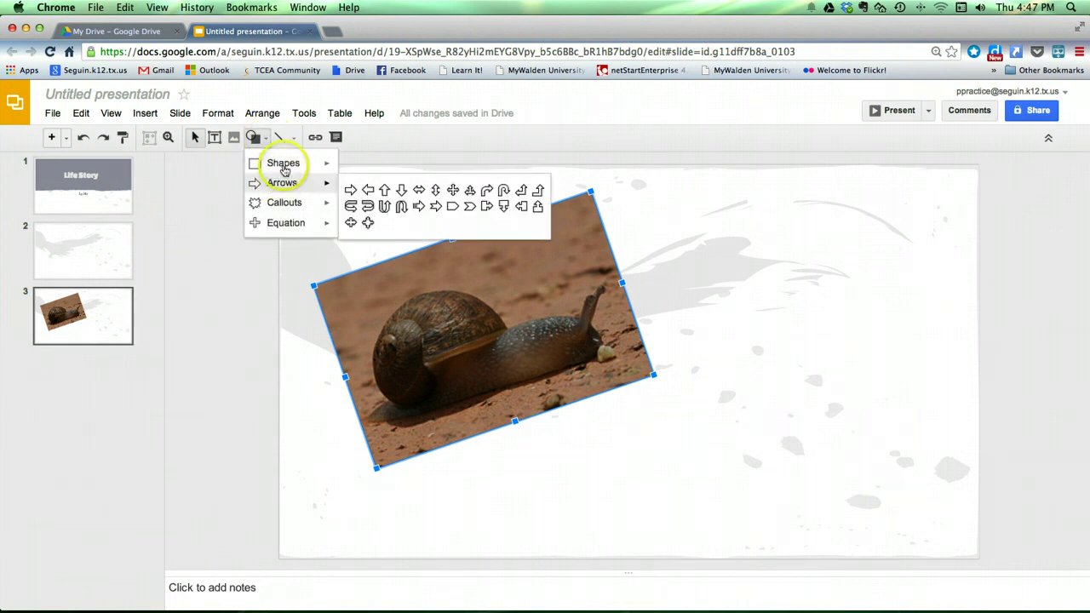
mouse_move(281, 182)
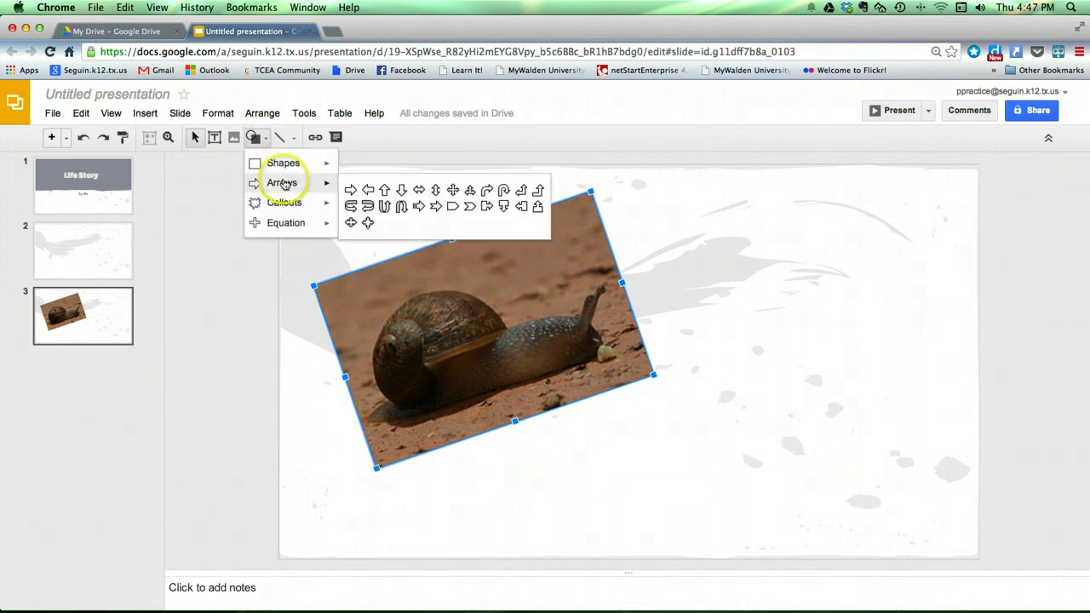
left_click(367, 189)
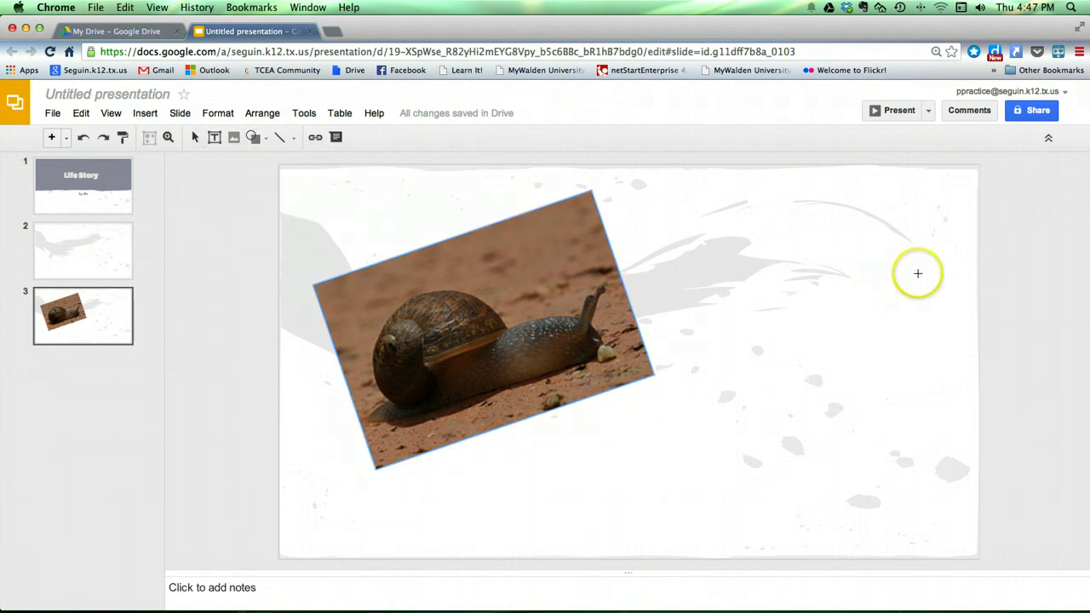
mouse_move(918, 261)
left_mouse_down()
mouse_move(698, 255)
mouse_move(647, 199)
mouse_move(611, 198)
left_mouse_up()
left_click_drag(708, 246, 703, 319)
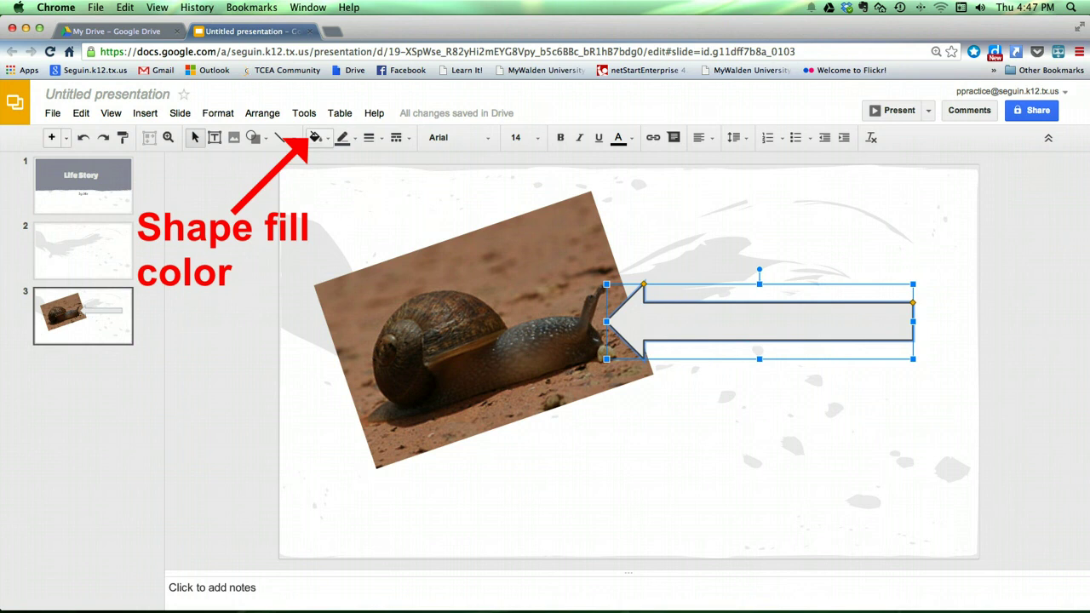
- Format the arrow with a red fill and a yellow outline 4px thick
left_click(314, 138)
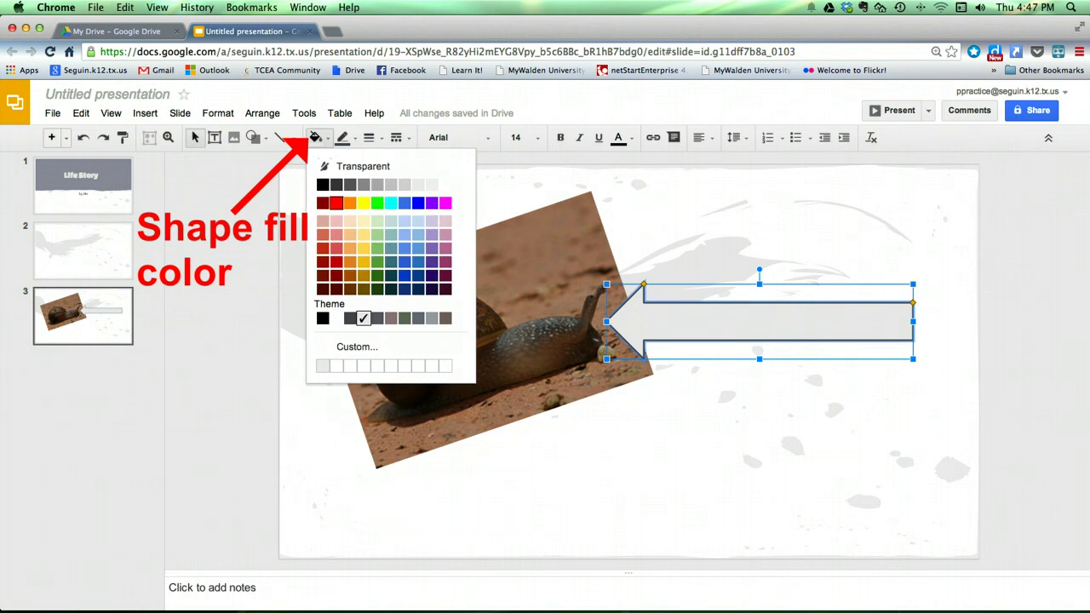
left_click(337, 205)
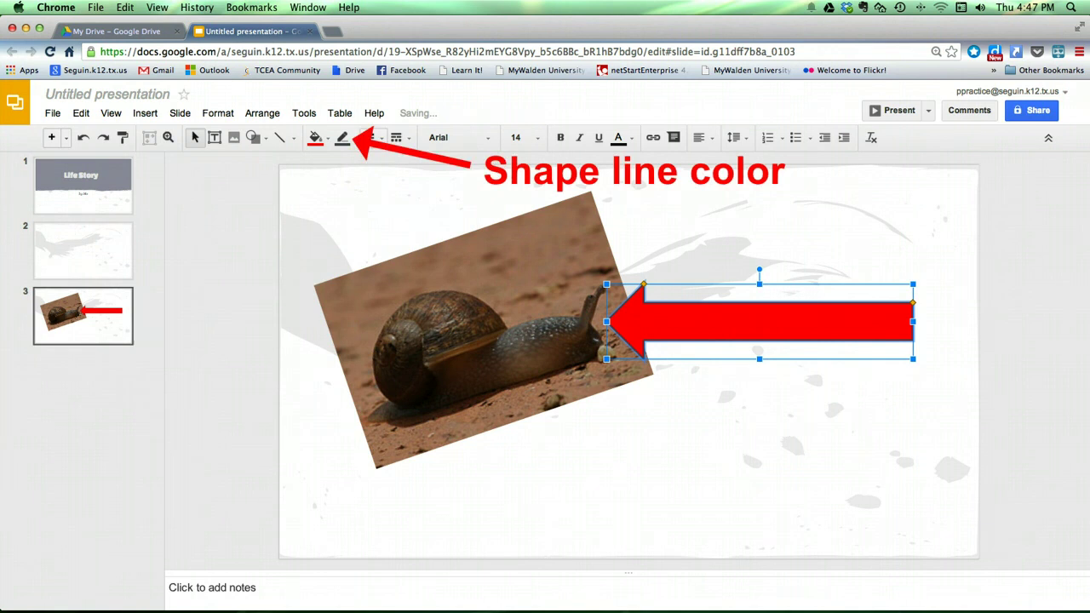
left_click(342, 138)
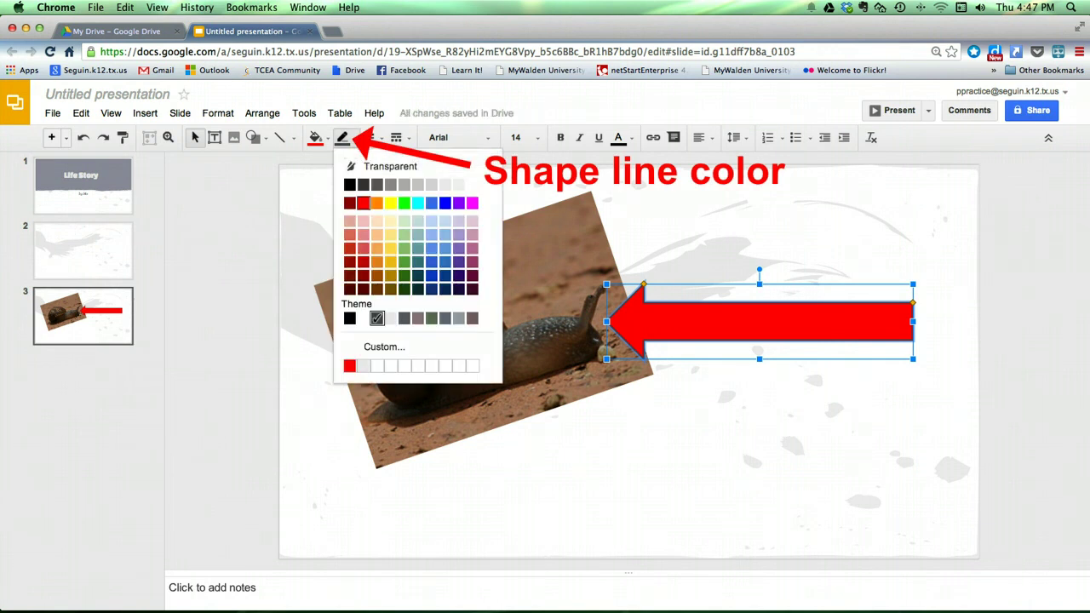
left_click(390, 203)
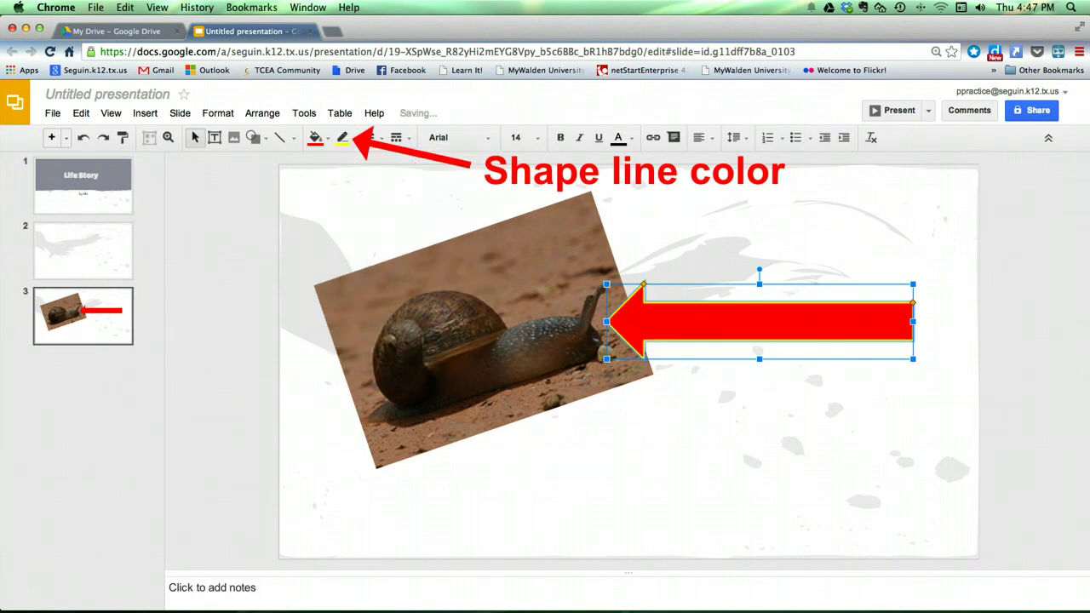
left_click(382, 140)
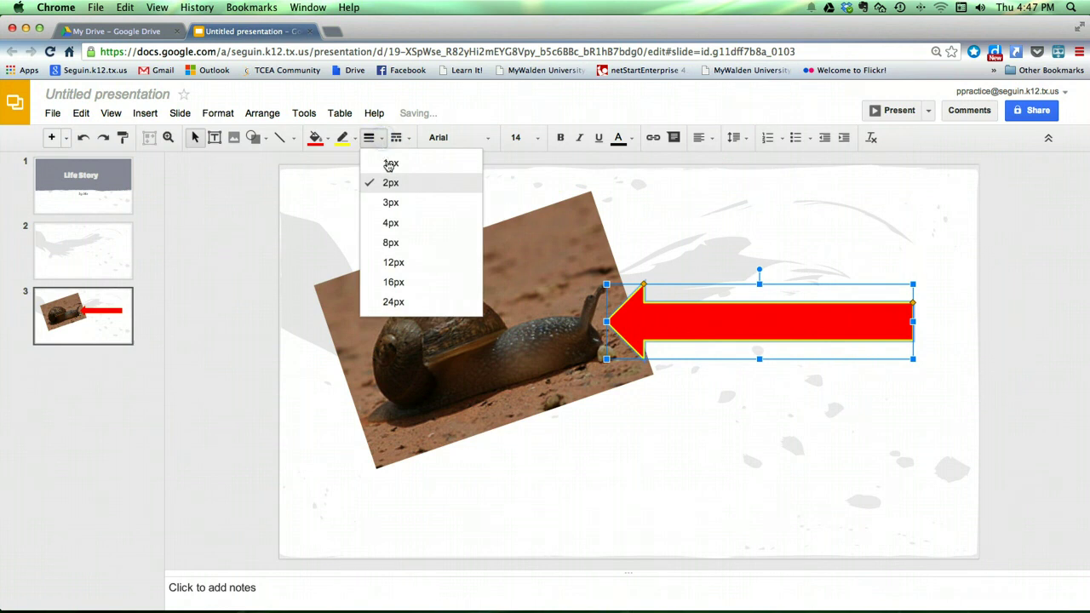
left_click(405, 219)
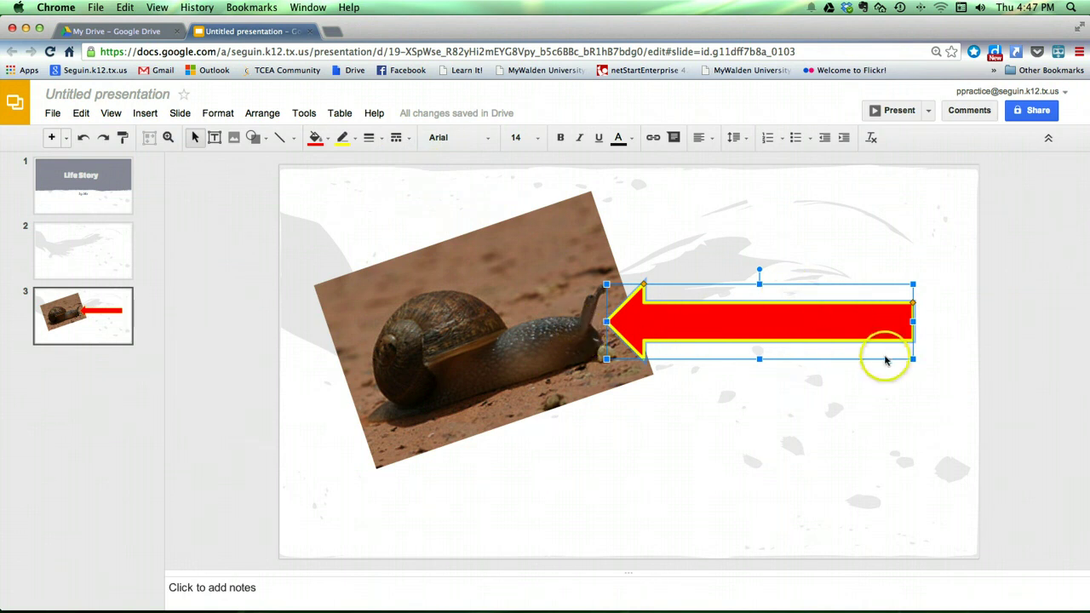
- Rotate the arrow slightly clockwise and reposition it so that its tip points at the snail's head
left_click_drag(829, 322, 820, 309)
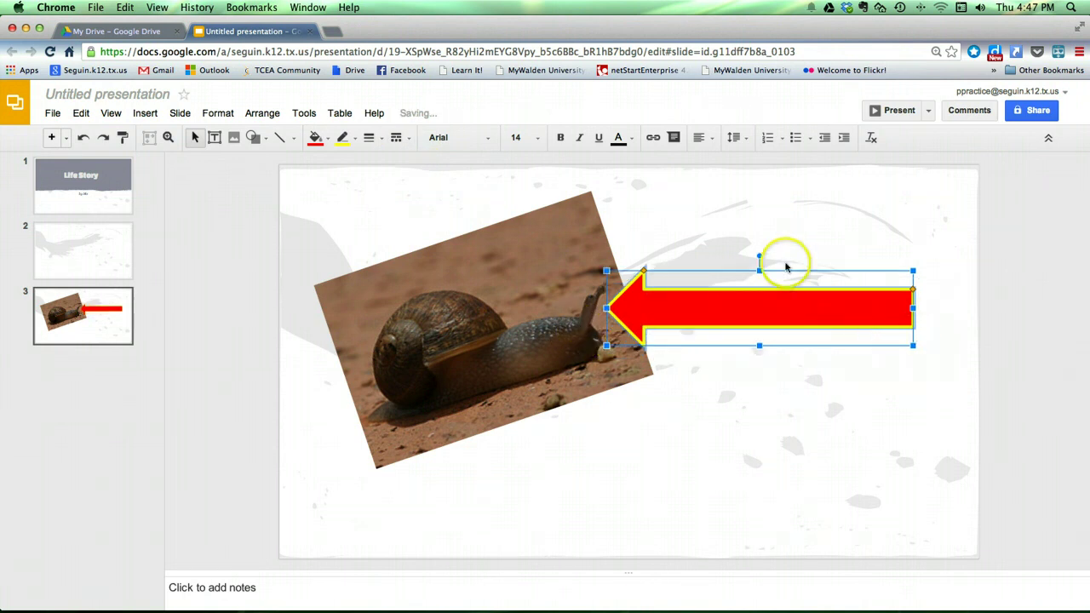
left_click_drag(766, 258, 776, 257)
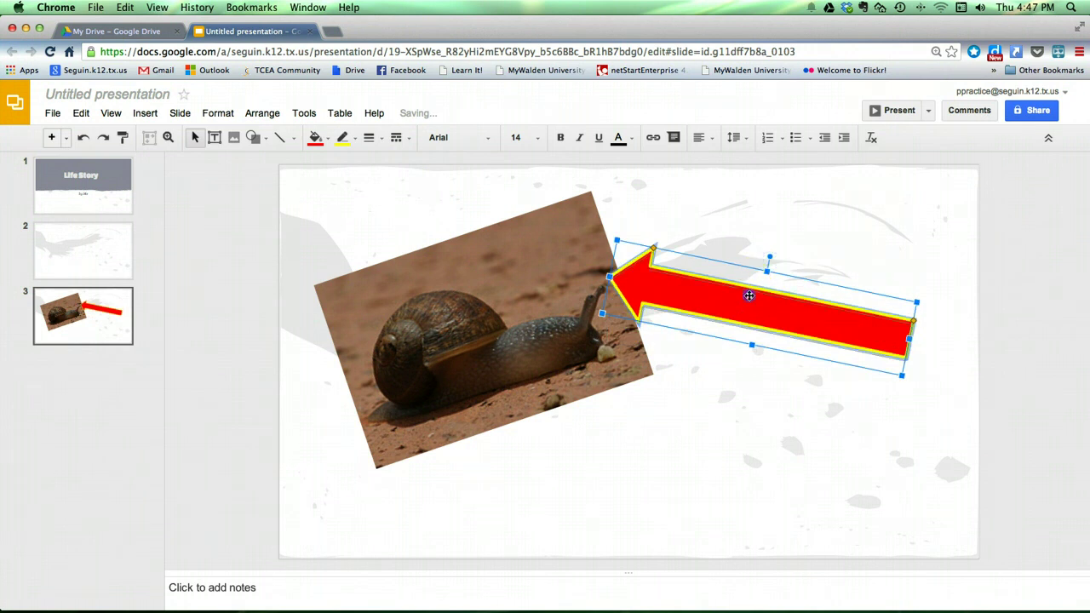
left_click_drag(753, 294, 754, 340)
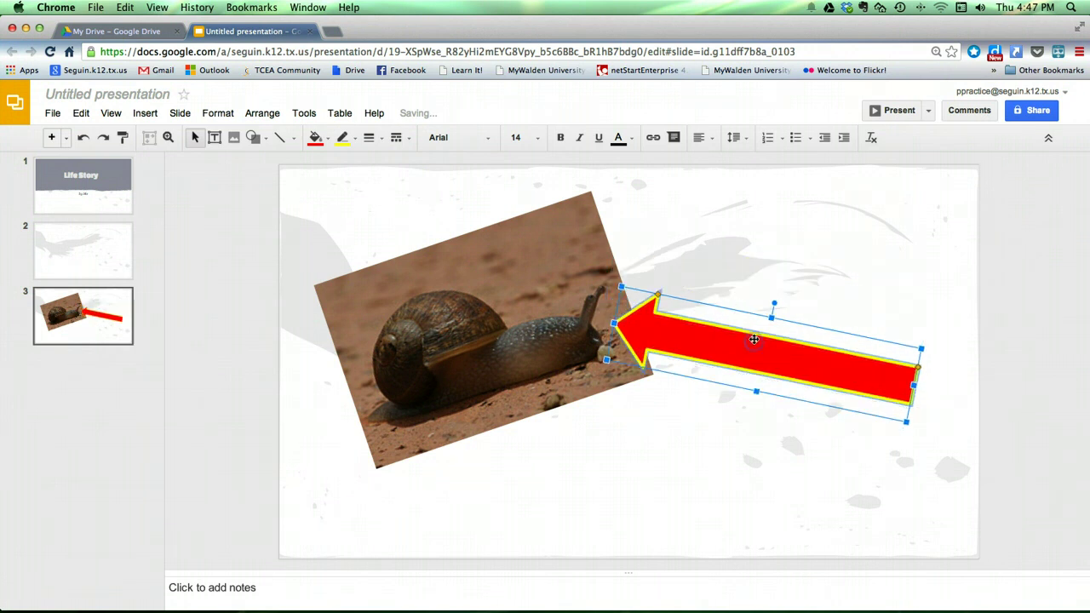
left_click(856, 296)
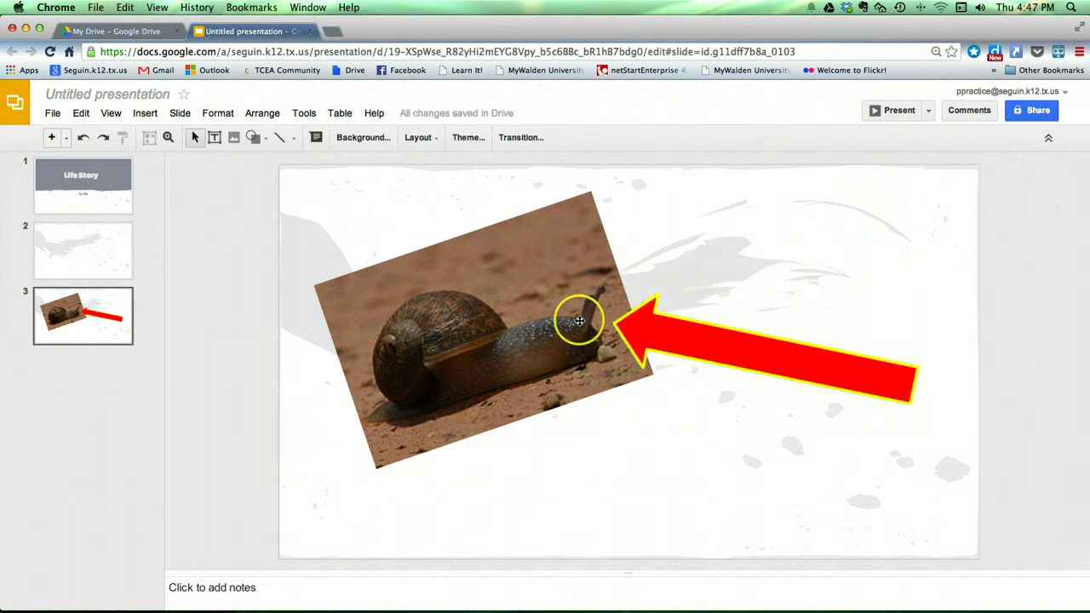
- Send the snail picture to the back of the slide, behind the red arrow
left_click(579, 320)
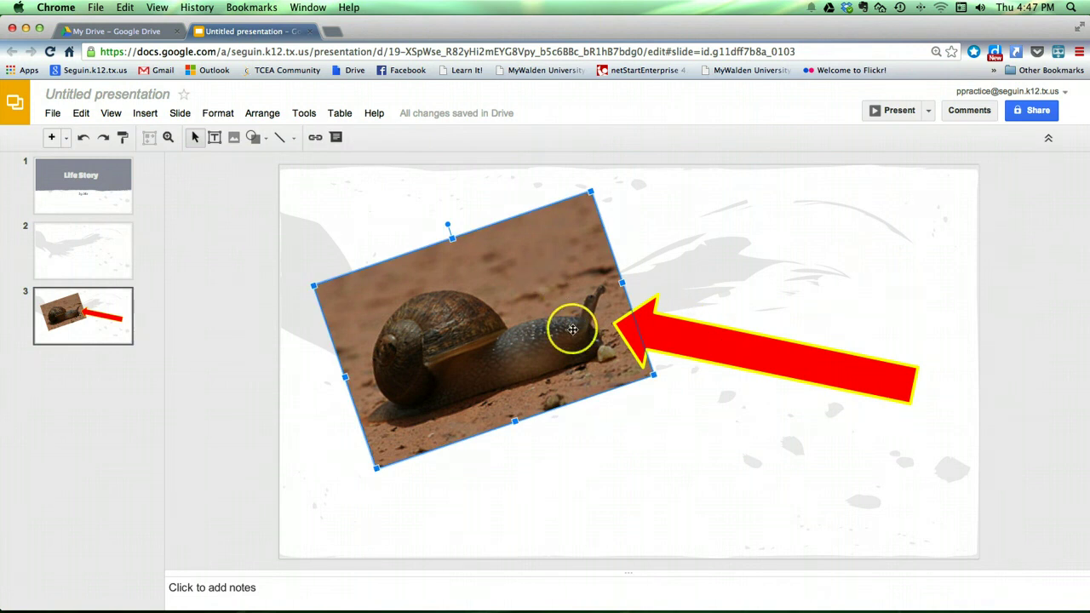
right_click(514, 290)
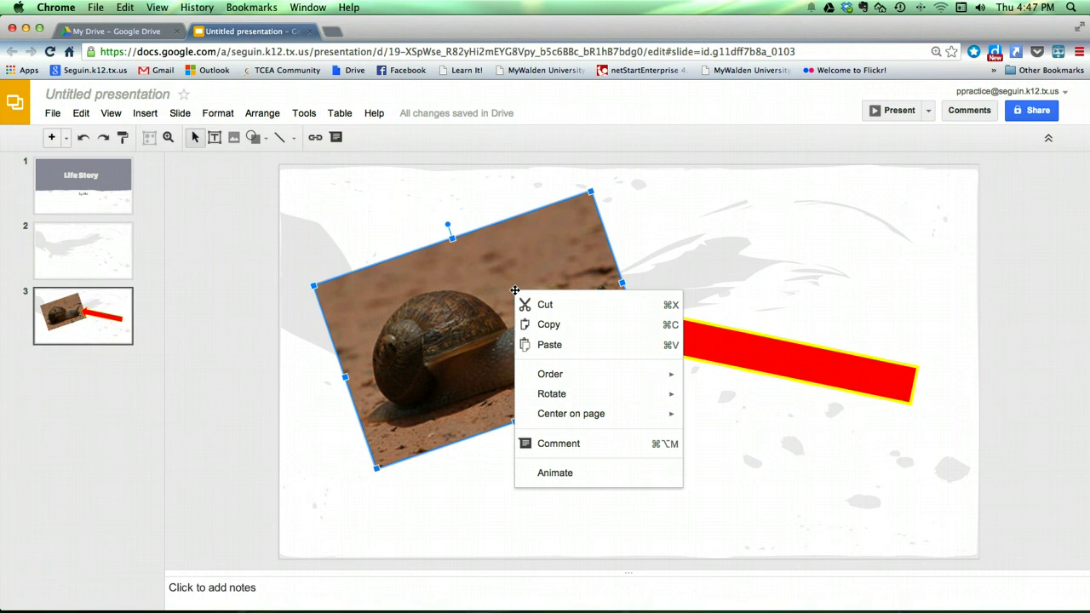
mouse_move(577, 375)
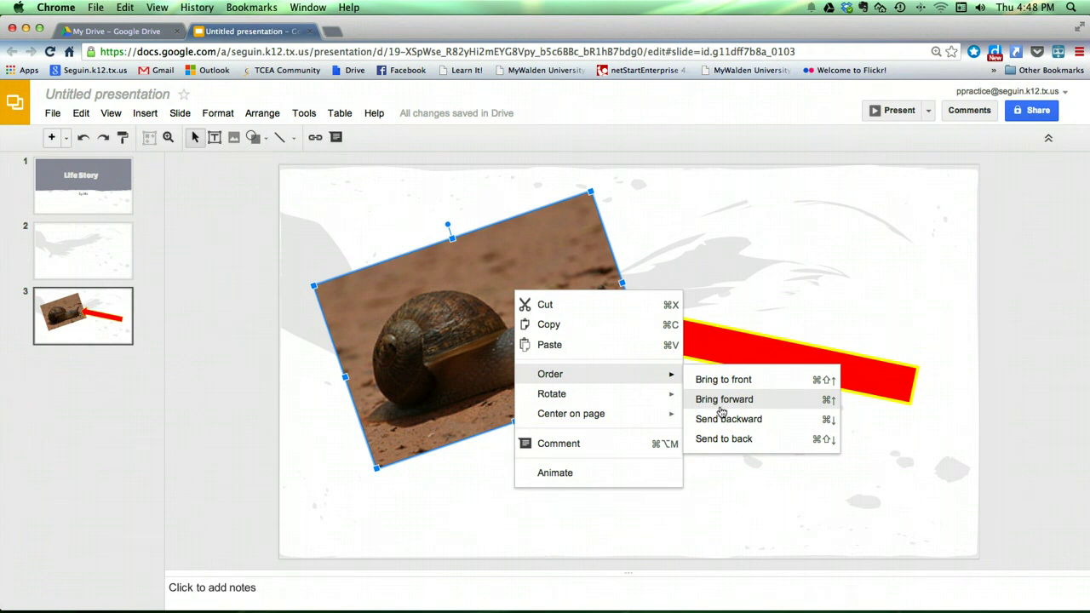
left_click(730, 439)
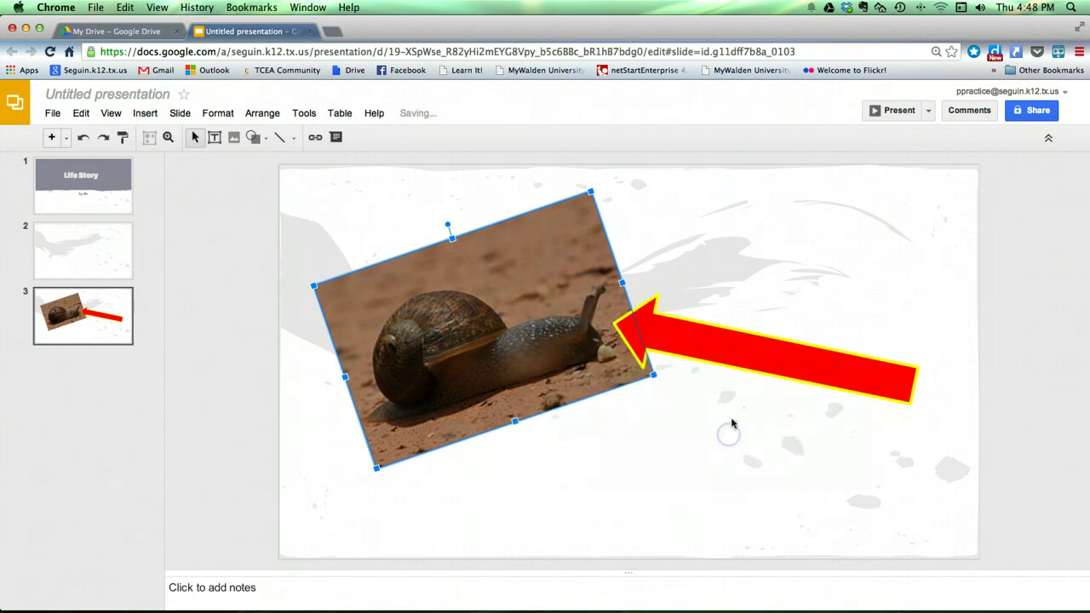
- Try bringing the snail picture to the front of the slide, over the red arrow, and undo the reordering
right_click(600, 349)
mouse_move(684, 437)
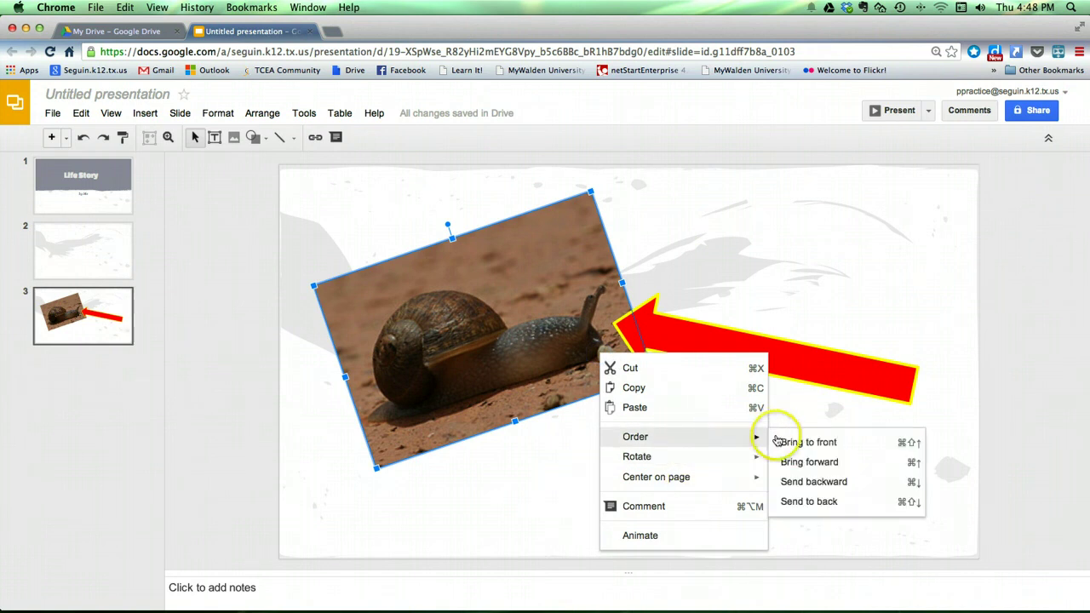
left_click(795, 441)
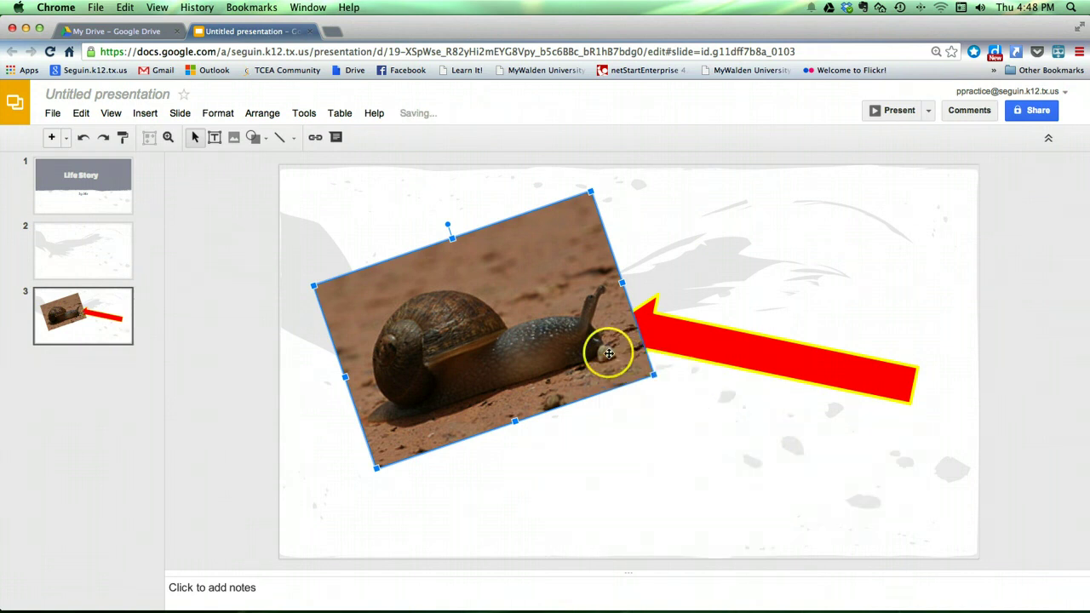
left_click(84, 137)
left_click(732, 382)
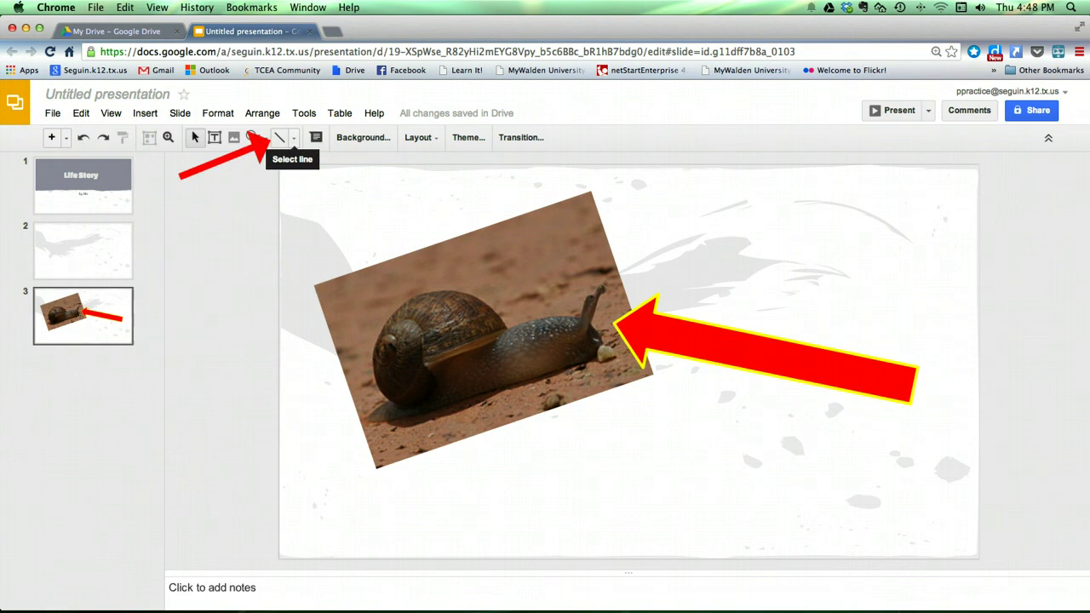
- Draw a freehand wavy scribble on slide 3, then shrink, tilt and place it below the snail picture
left_click(294, 138)
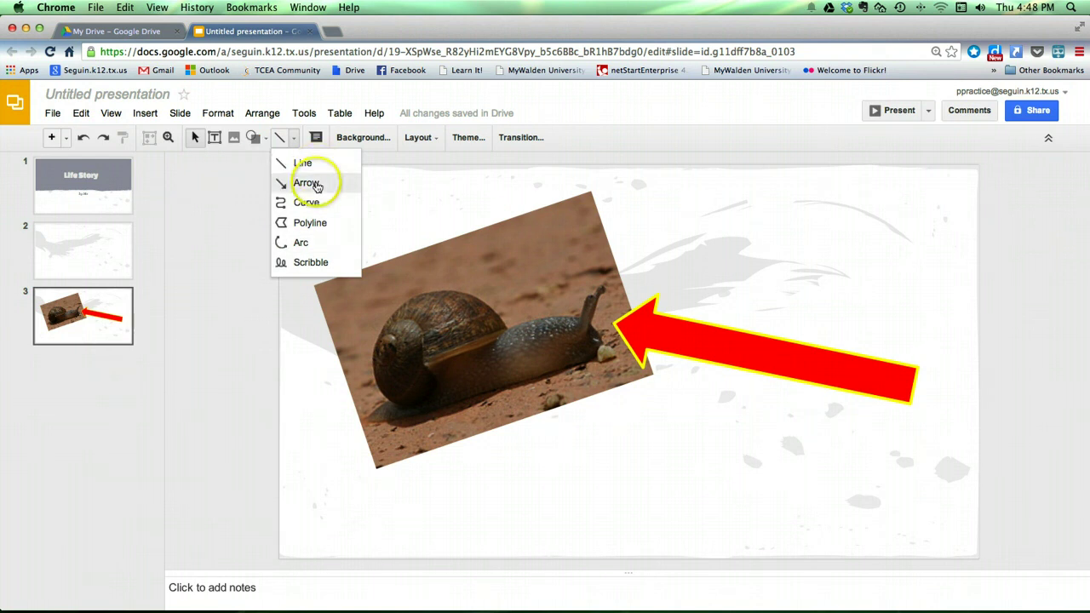
left_click(345, 262)
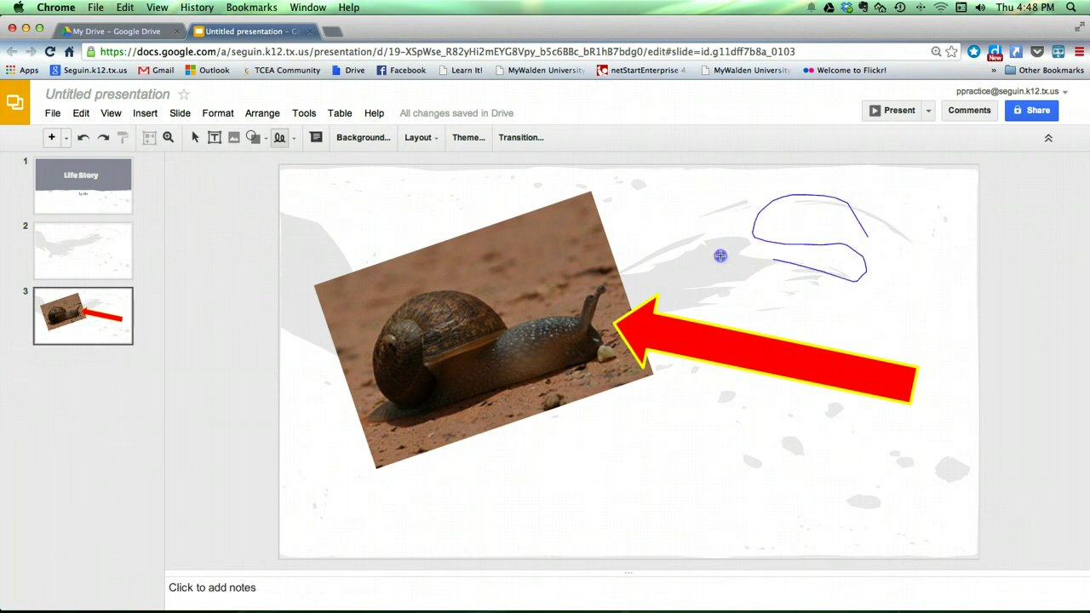
left_click_drag(868, 344, 870, 345)
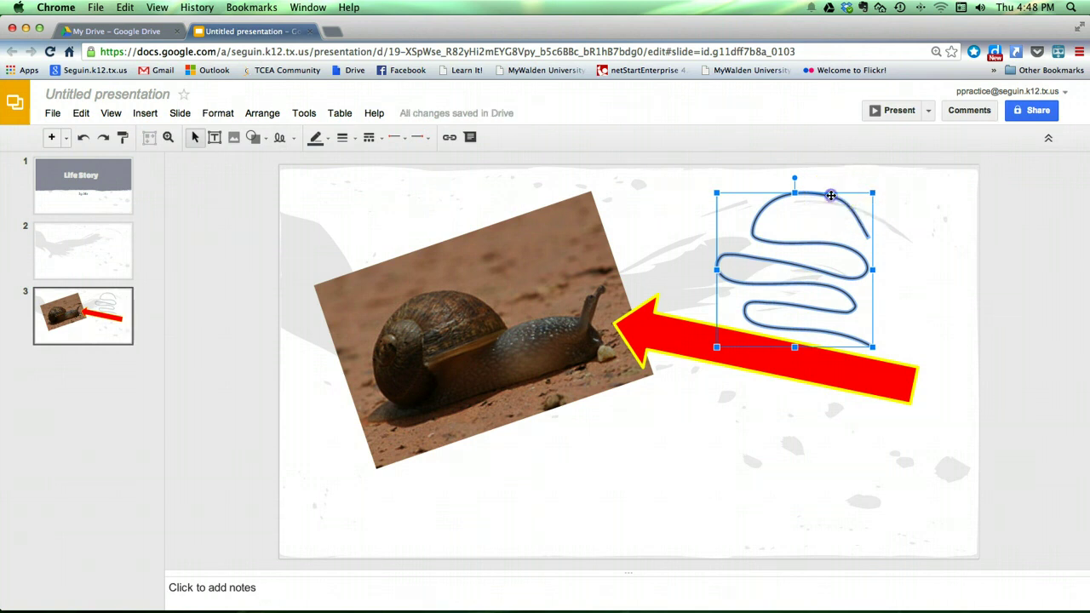
mouse_move(830, 195)
left_mouse_down()
mouse_move(756, 397)
mouse_move(704, 468)
mouse_move(690, 457)
mouse_move(693, 479)
mouse_move(652, 440)
mouse_move(669, 413)
left_mouse_up()
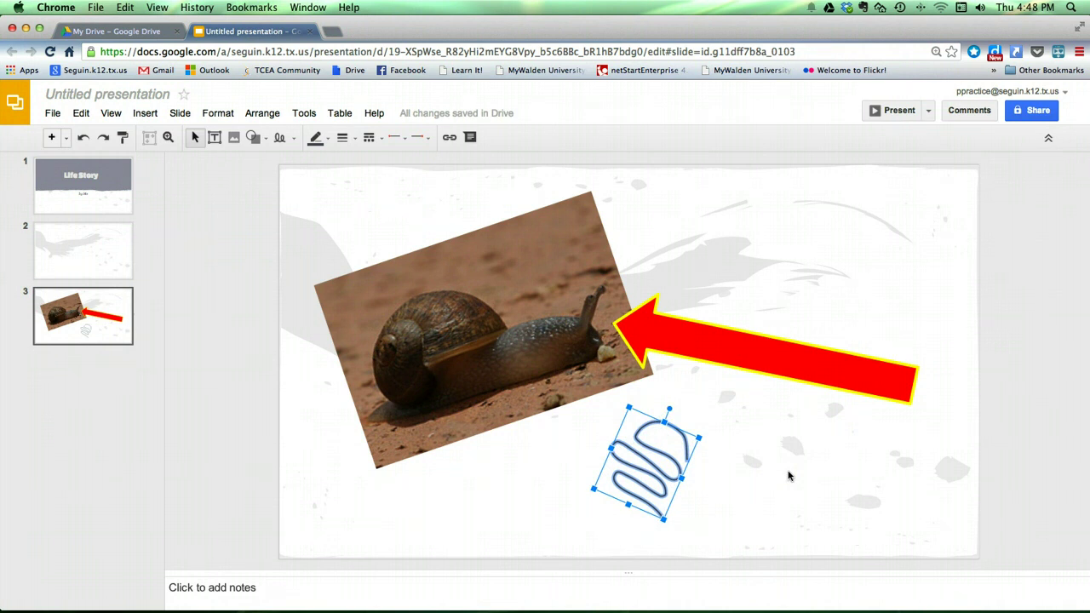
left_click(788, 464)
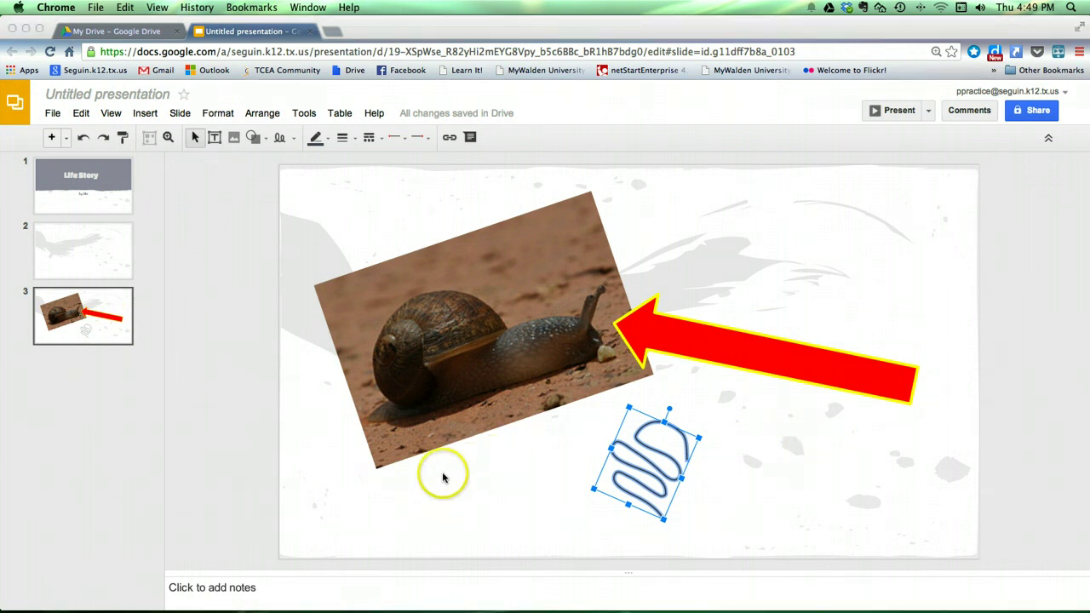
- Apply the Cube transition to the Life Story title slide
left_click(119, 201)
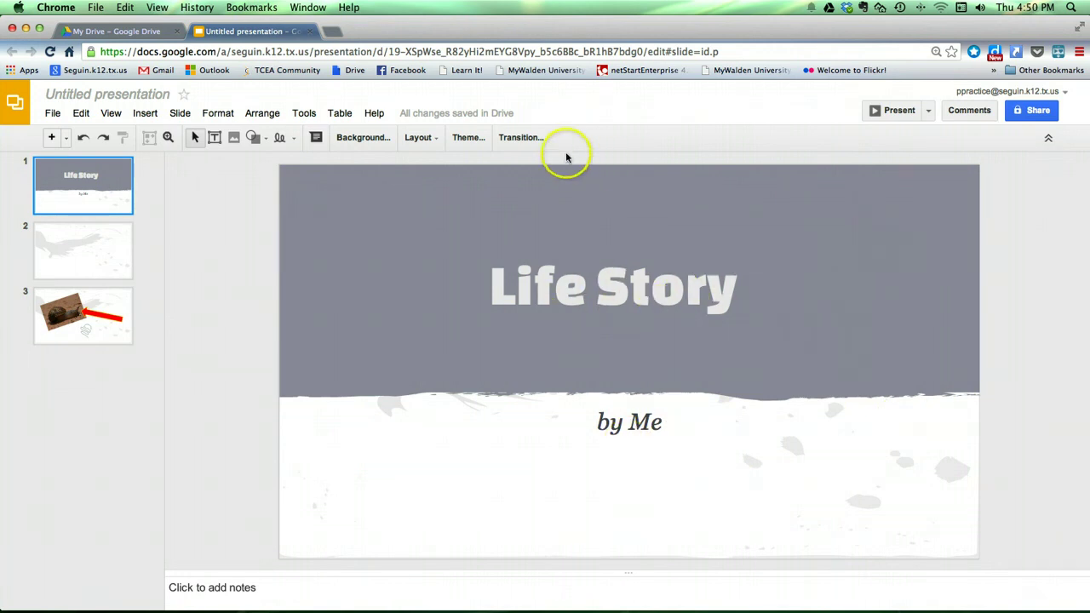
left_click(515, 139)
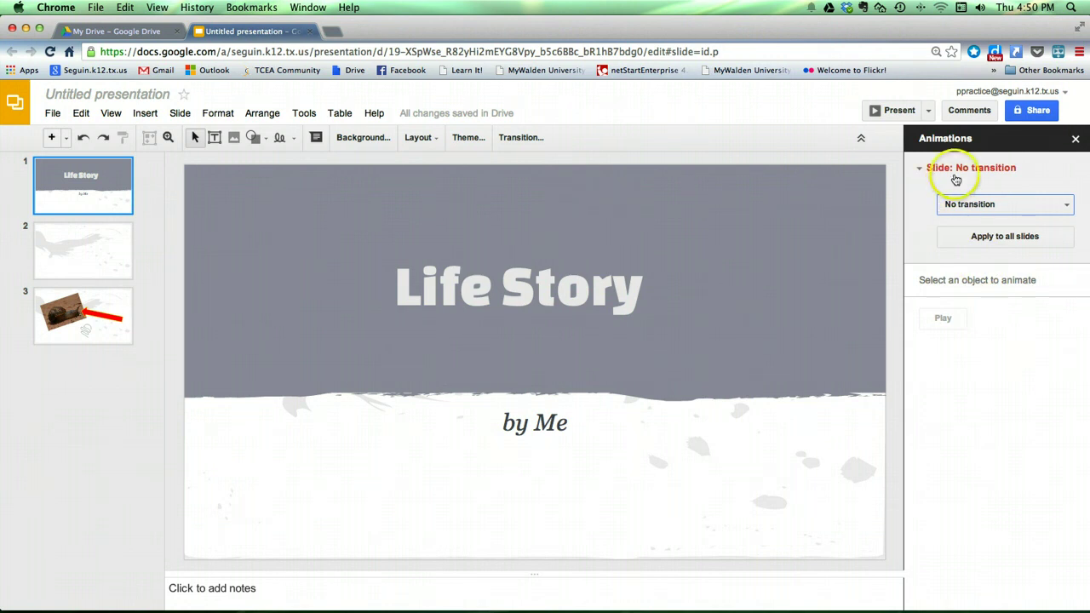
left_click(1066, 207)
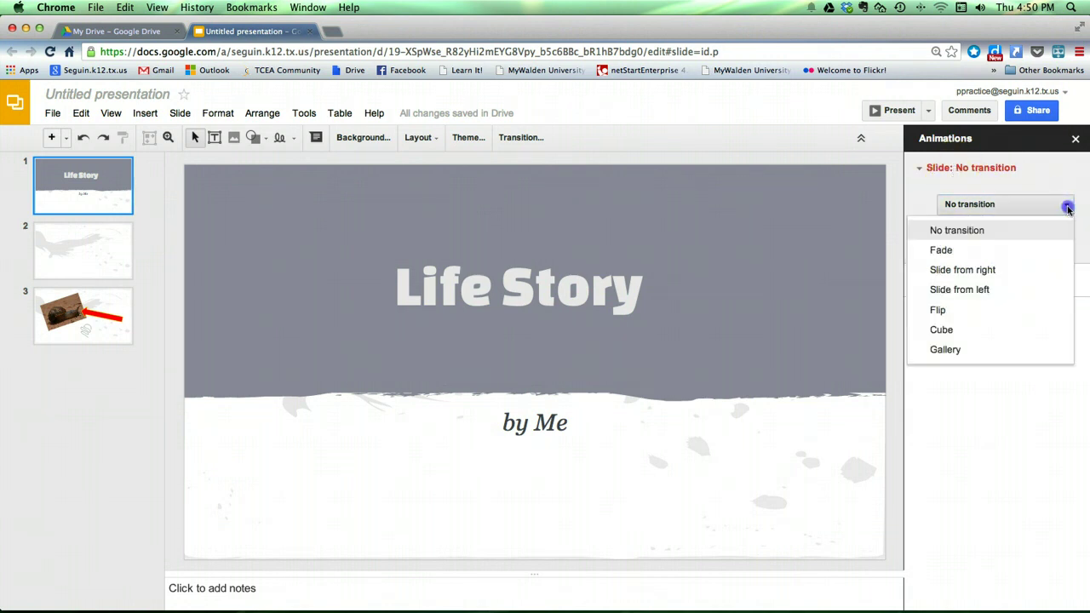
left_click(945, 329)
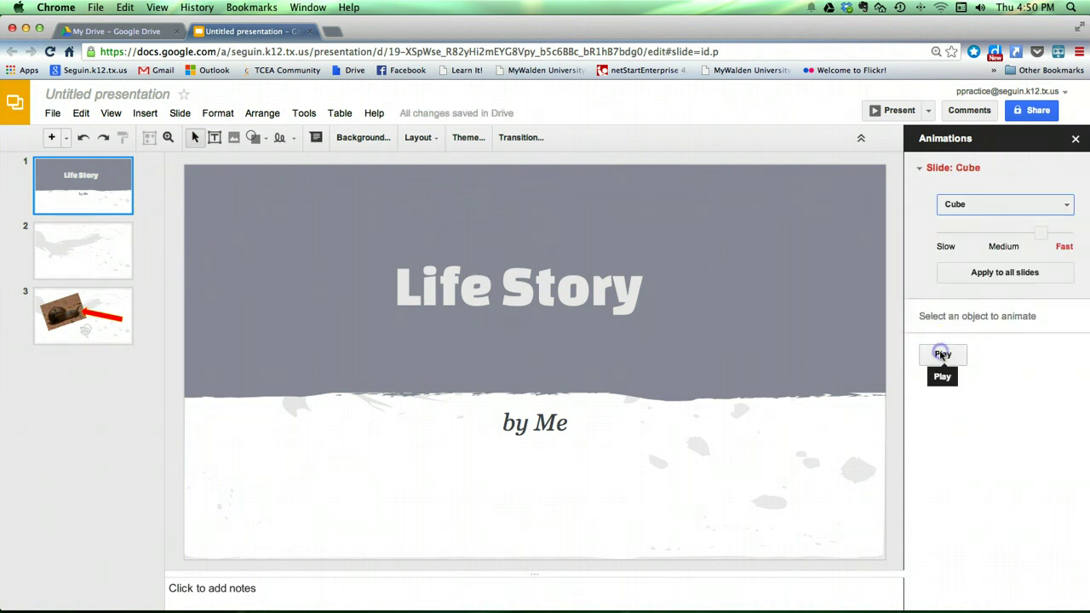
- Preview the title slide's Cube transition and stop the playback
left_click(942, 355)
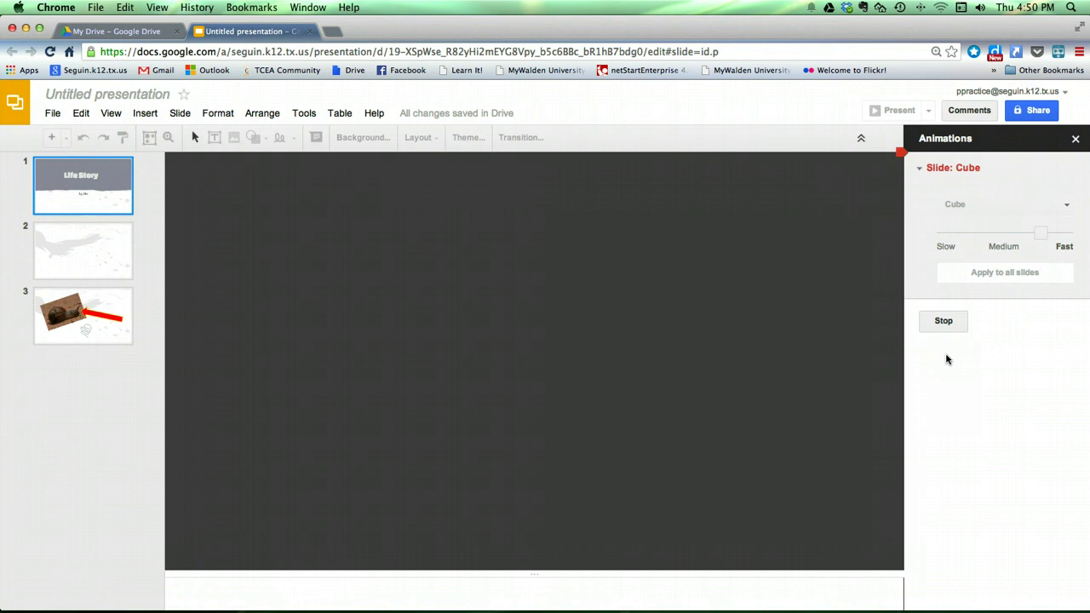
left_click(946, 365)
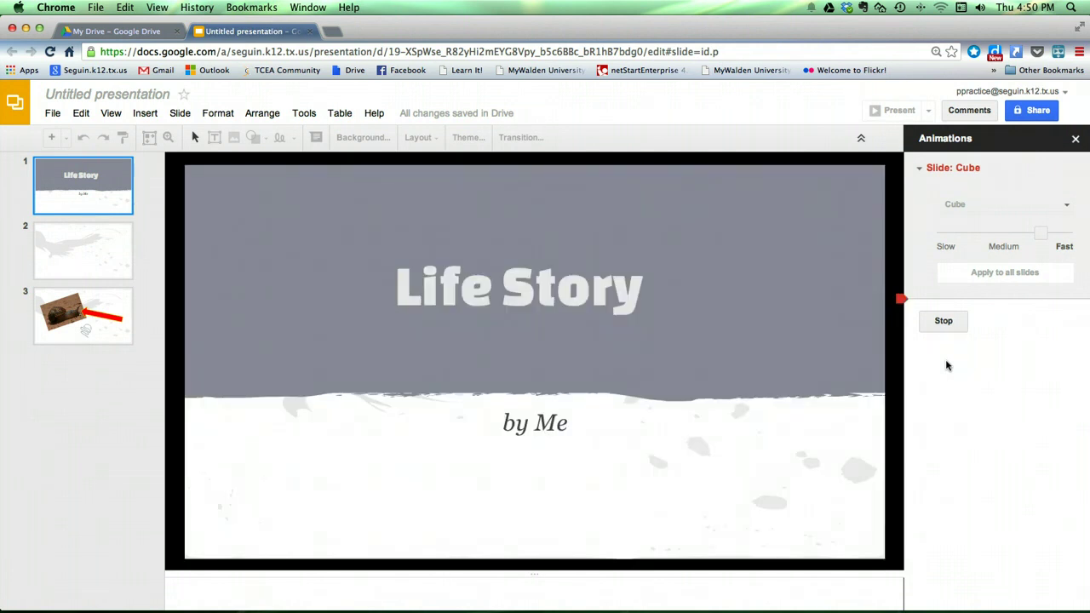
left_click(946, 320)
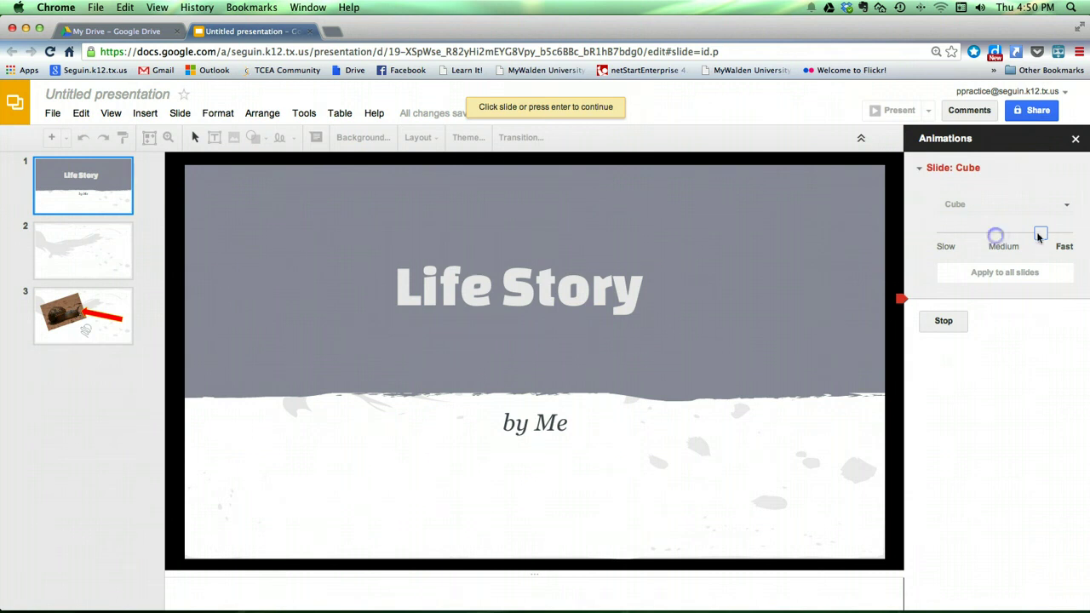
left_click(1001, 245)
left_click(944, 321)
- Set the Cube transition to medium speed and apply it to all slides
left_click(1039, 237)
left_click_drag(1039, 237, 985, 237)
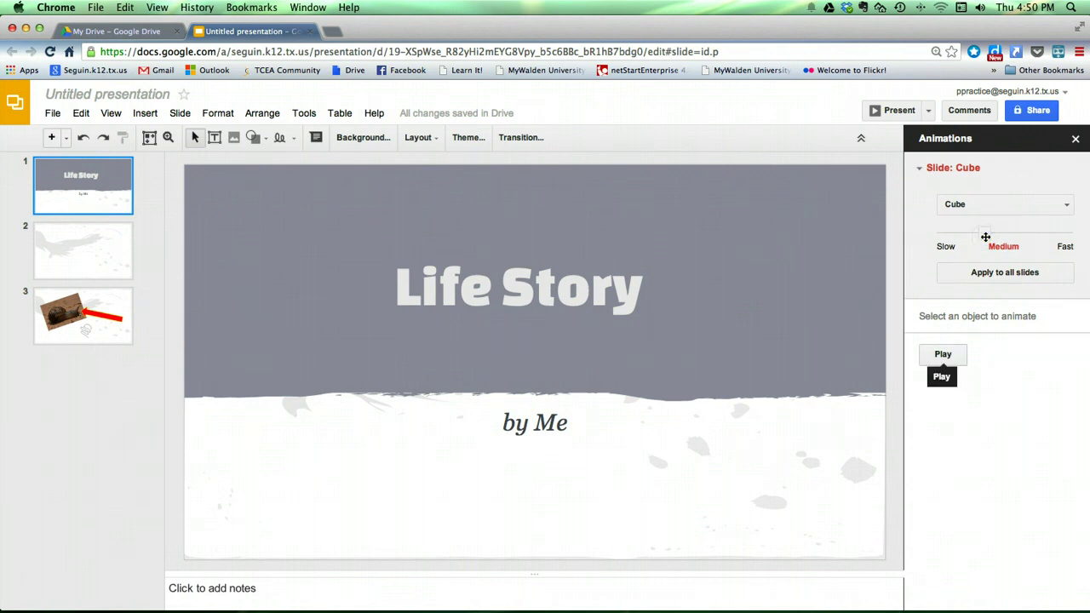
left_click(947, 355)
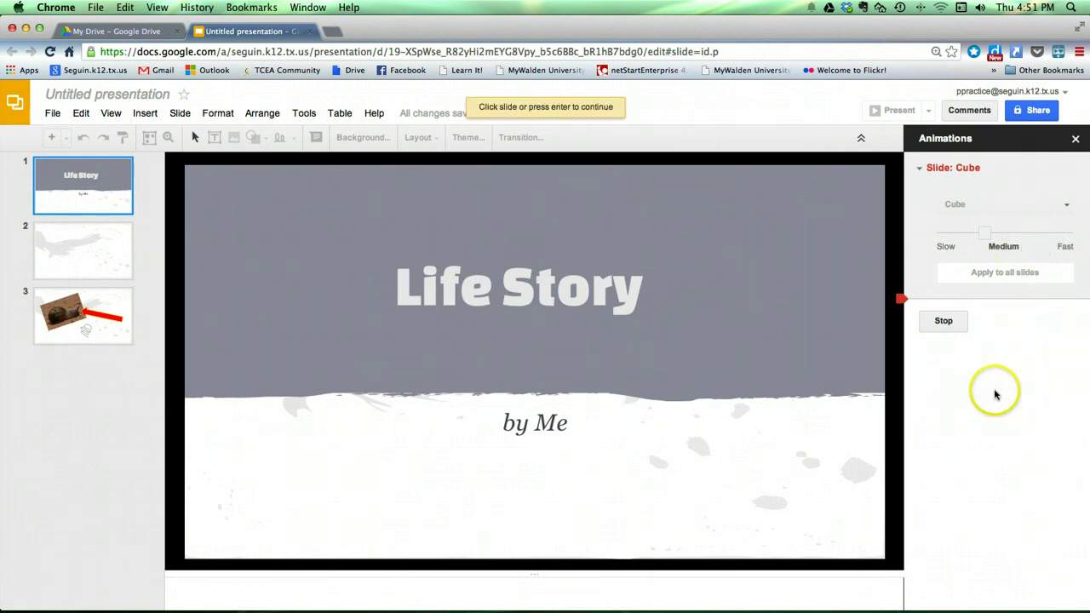
left_click(944, 320)
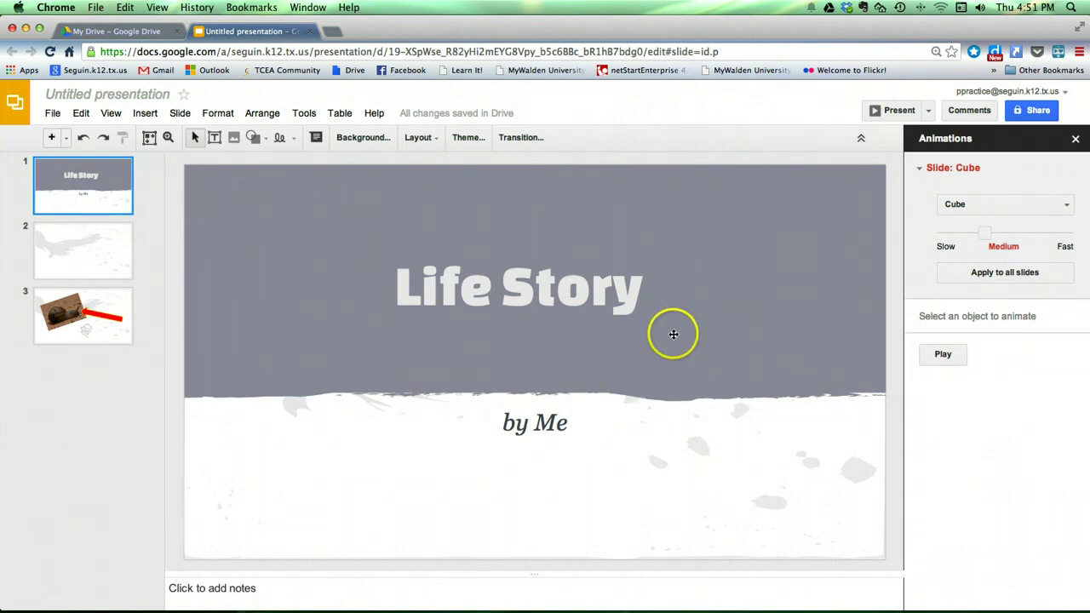
left_click_drag(985, 232, 1002, 232)
left_click(1008, 274)
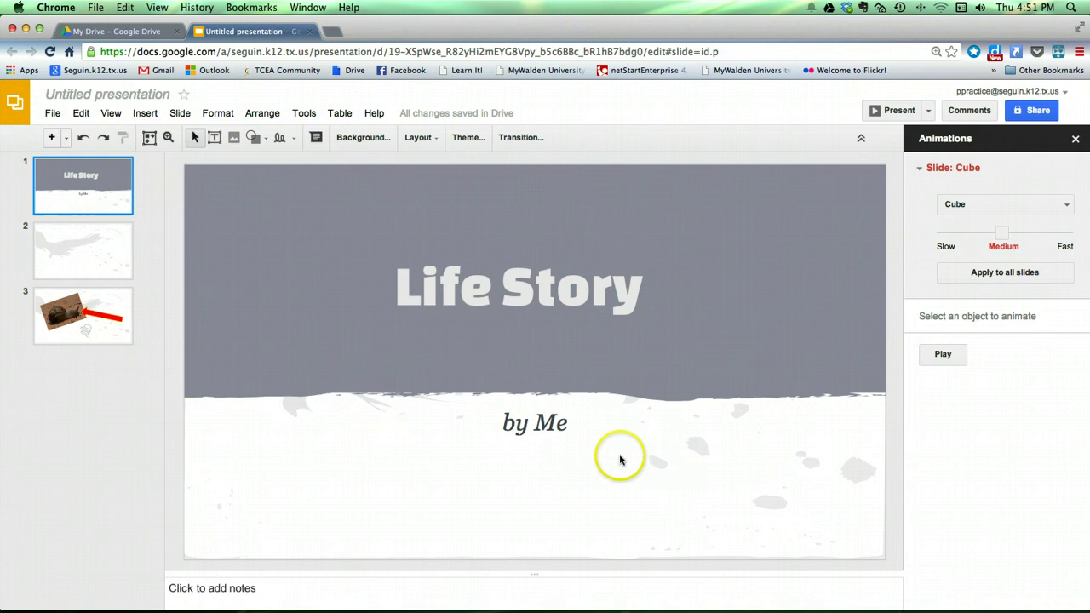
- Add a Zoom in animation that starts on click to the Life Story title
left_click(539, 298)
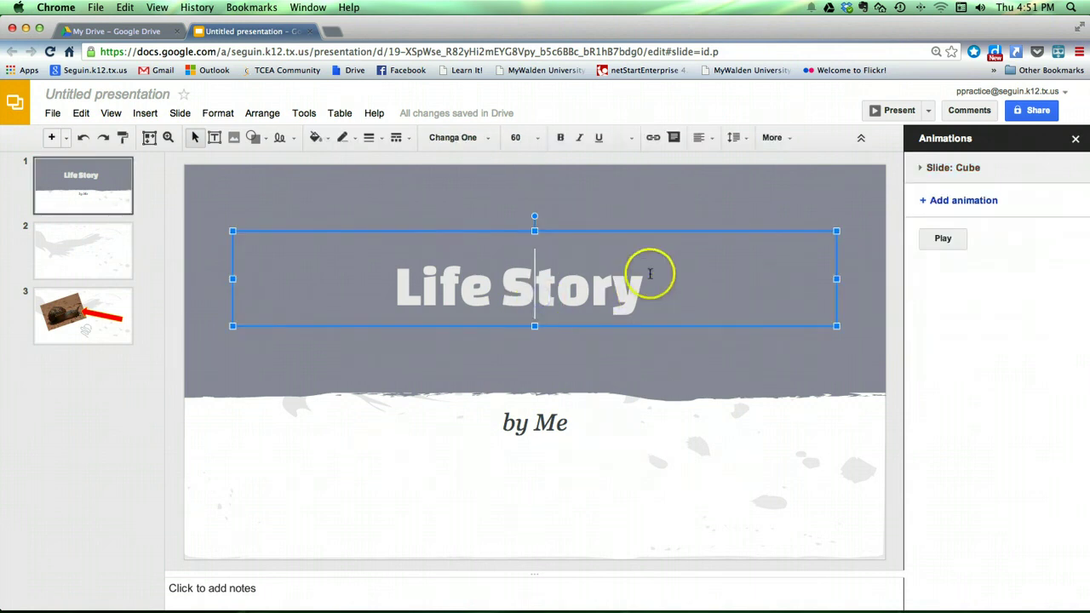
left_click(983, 204)
left_click(1064, 235)
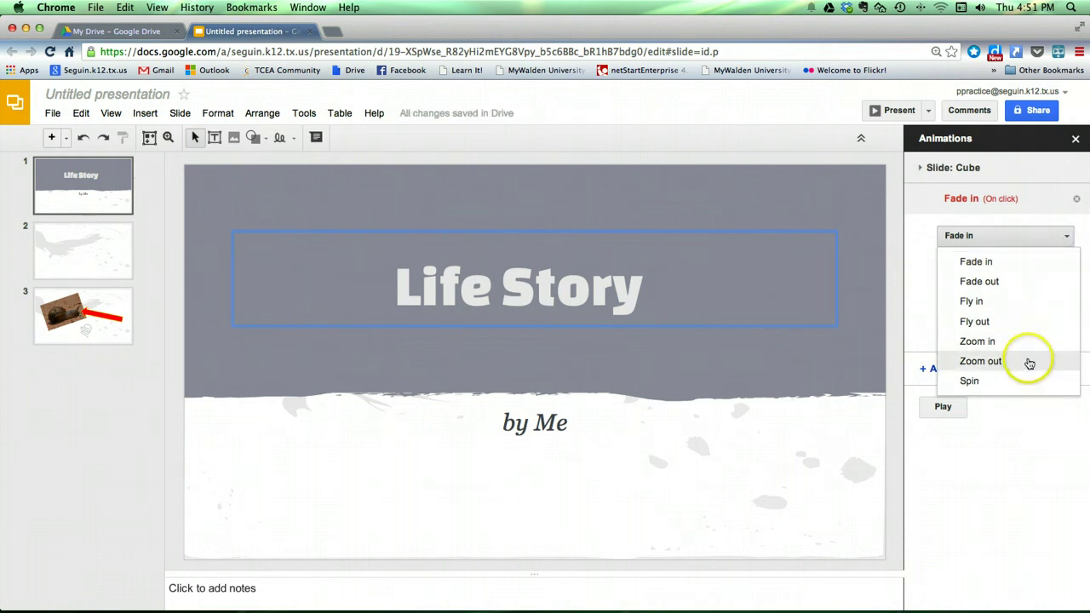
left_click(1028, 353)
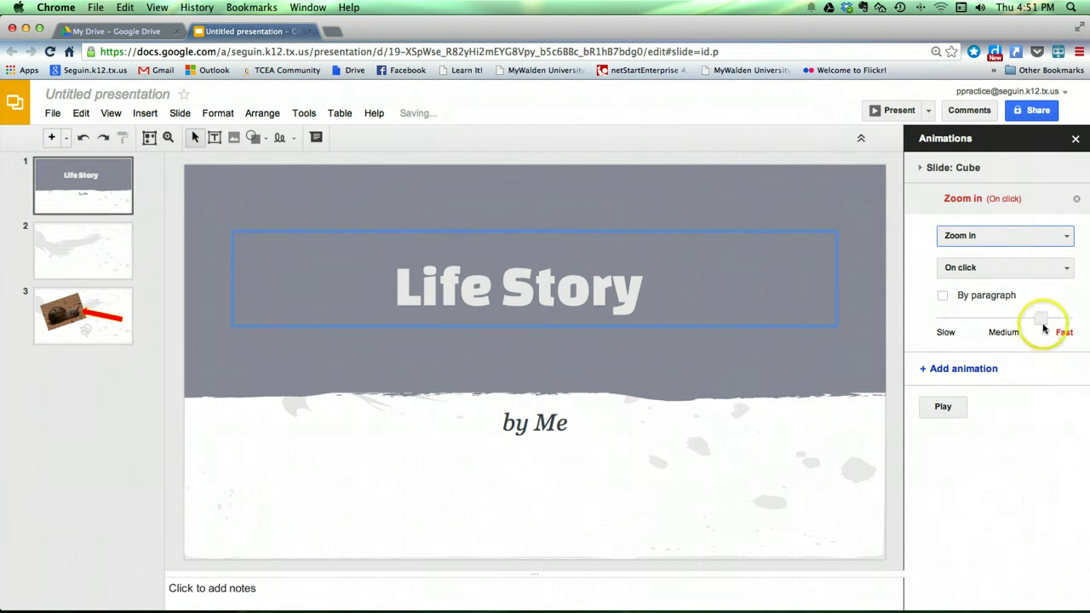
left_click(1066, 271)
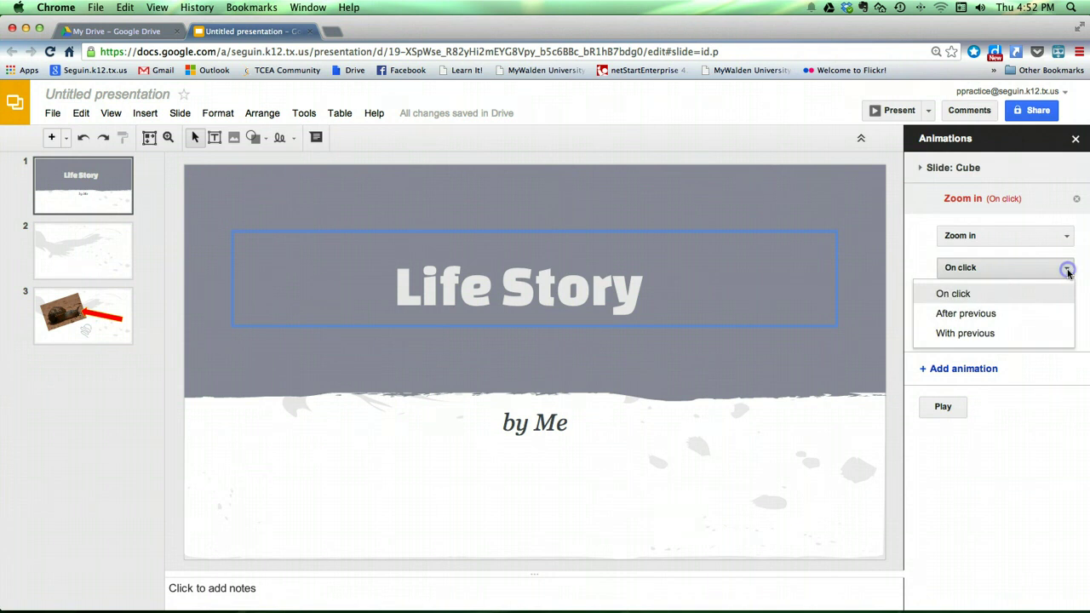
left_click(988, 294)
- Preview the title's Zoom in animation through to the end and stop the playback
left_click(937, 407)
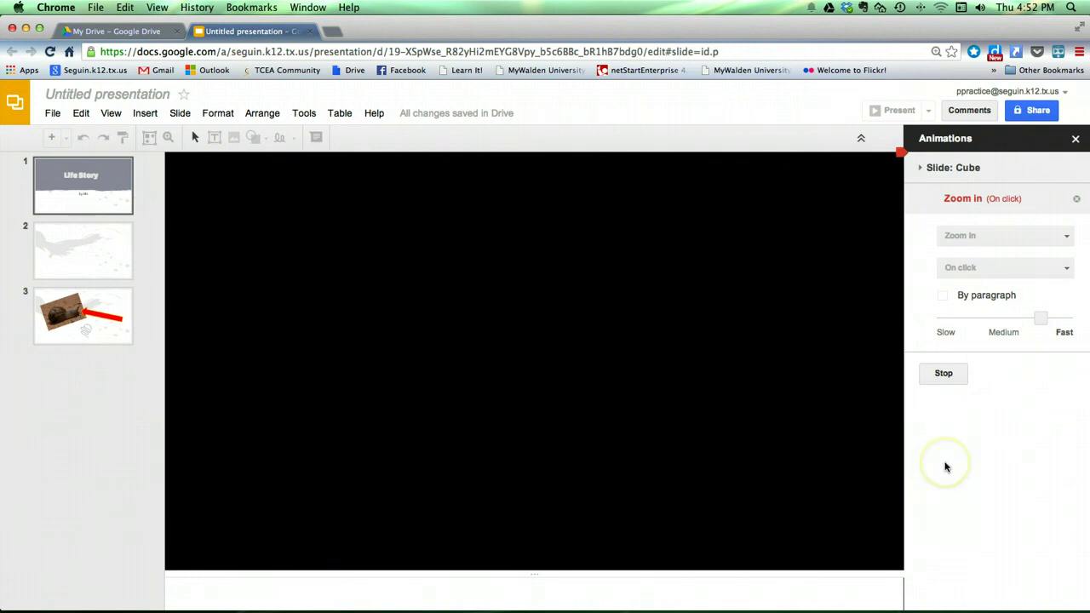
left_click(932, 429)
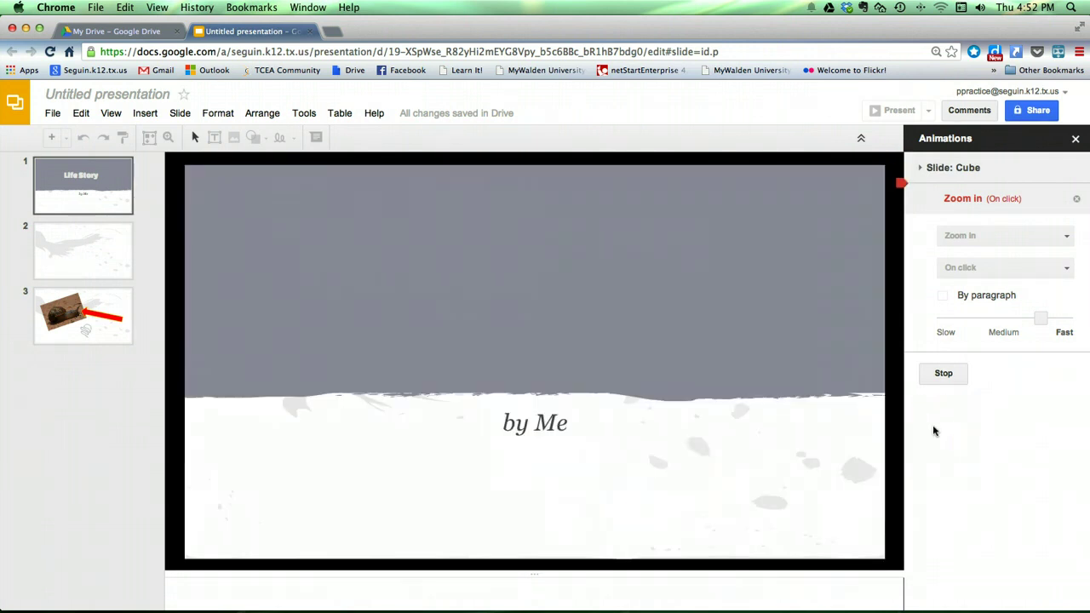
left_click(760, 380)
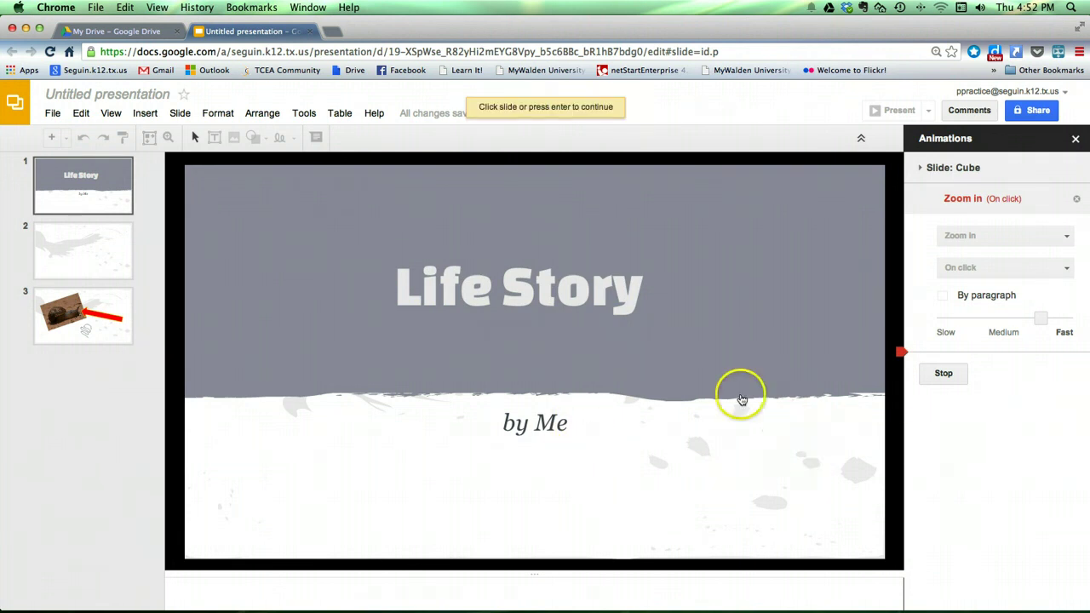
left_click(942, 376)
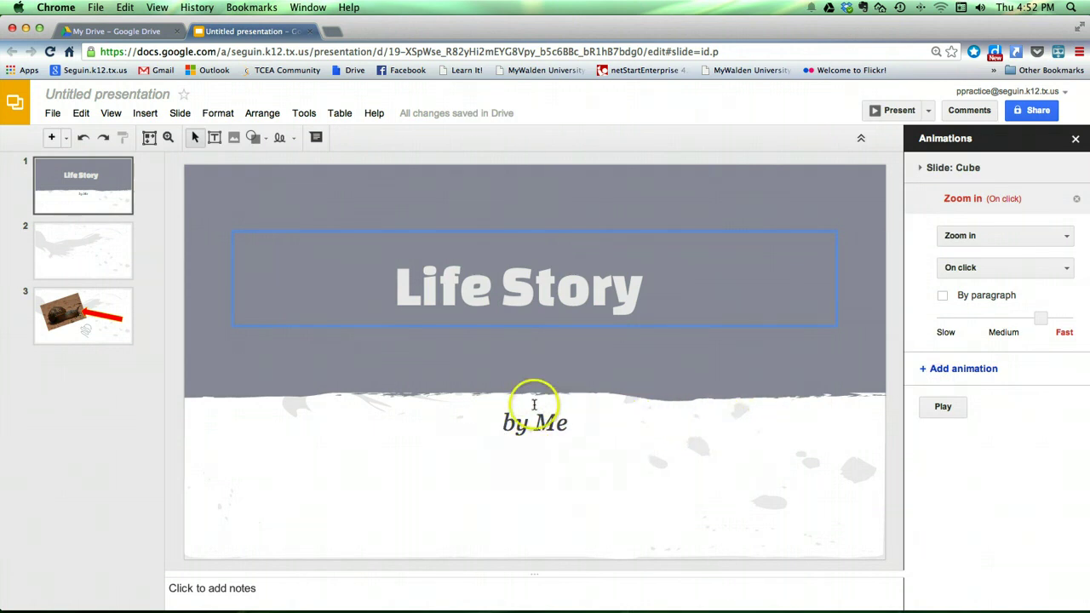
- Add a Fade in animation to the "by Me" subtitle and start it after the previous animation
left_click(551, 427)
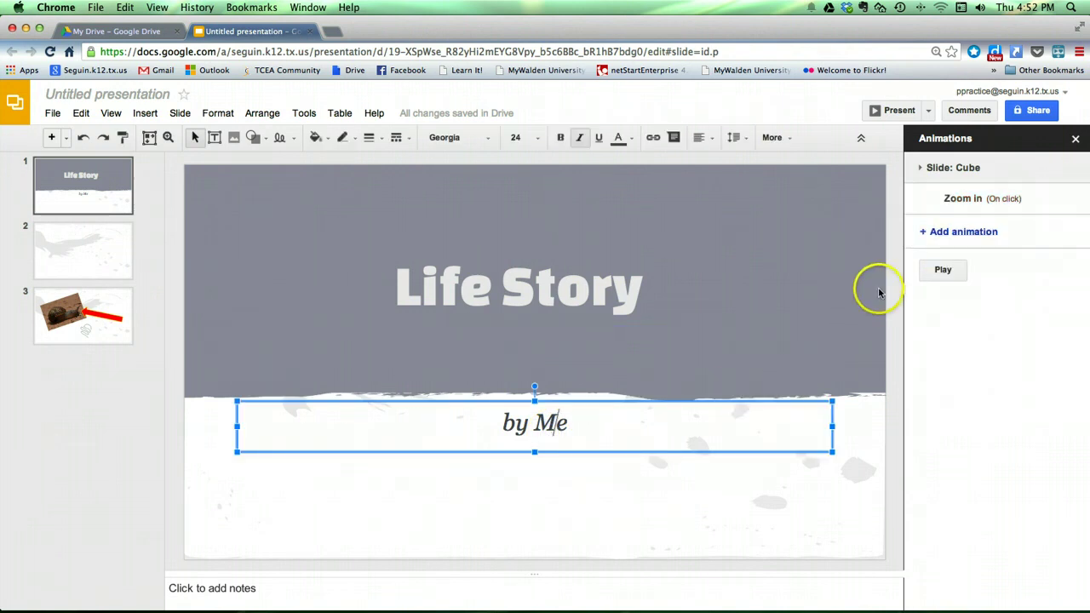
left_click(985, 232)
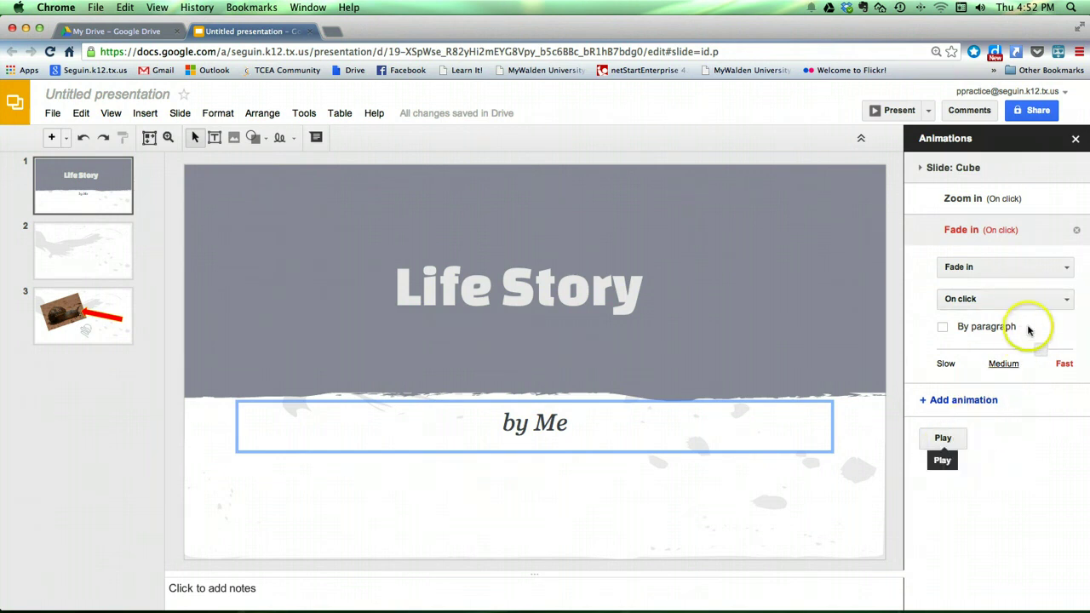
left_click(1064, 296)
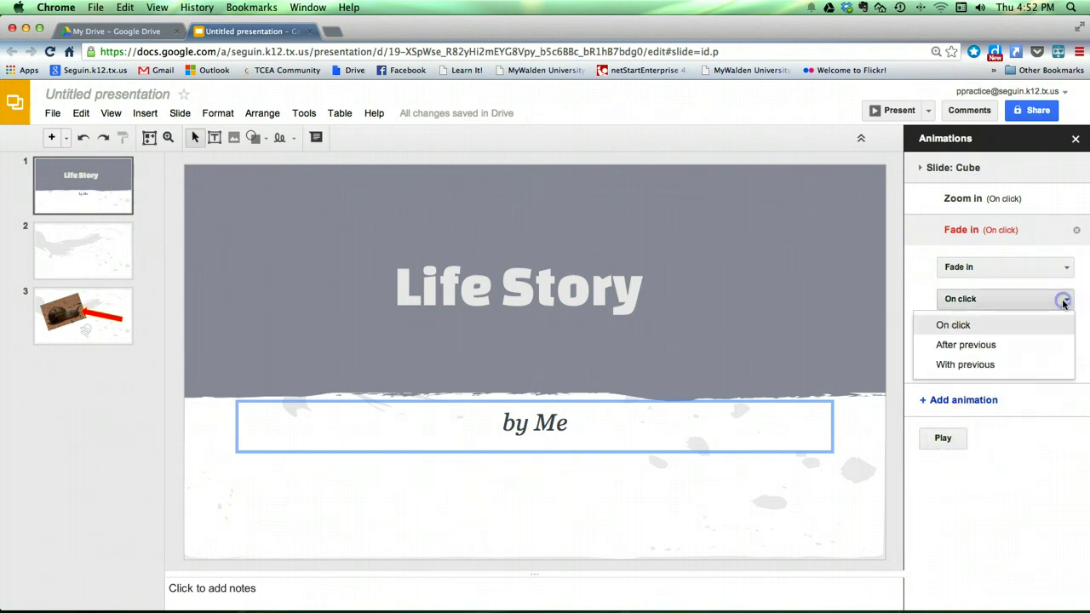
left_click(1029, 344)
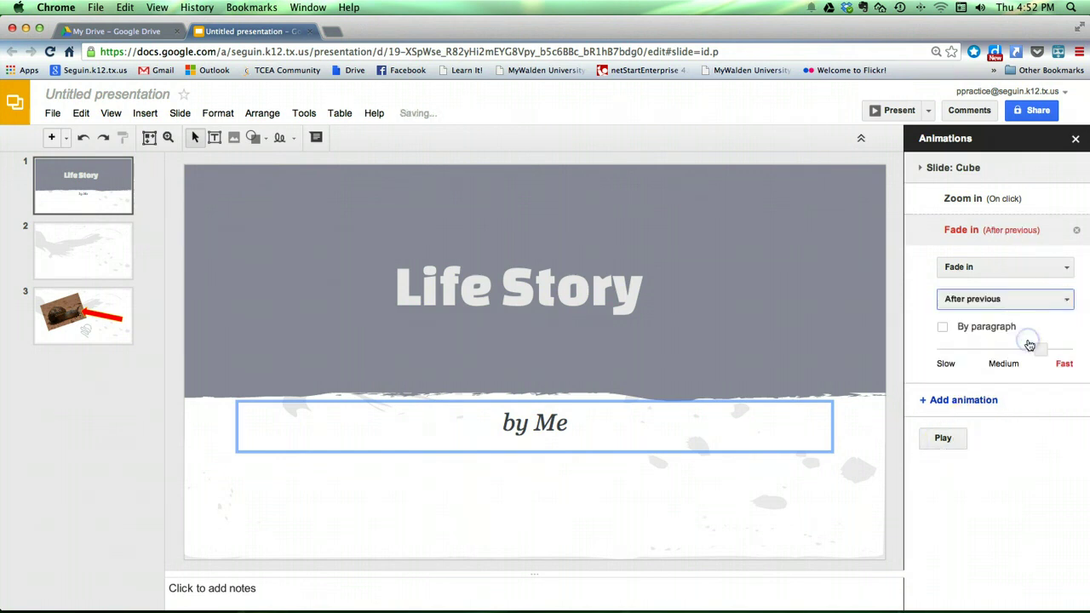
- Preview the title slide's animation sequence, covering both the title and the subtitle, and leave the preview
left_click(943, 440)
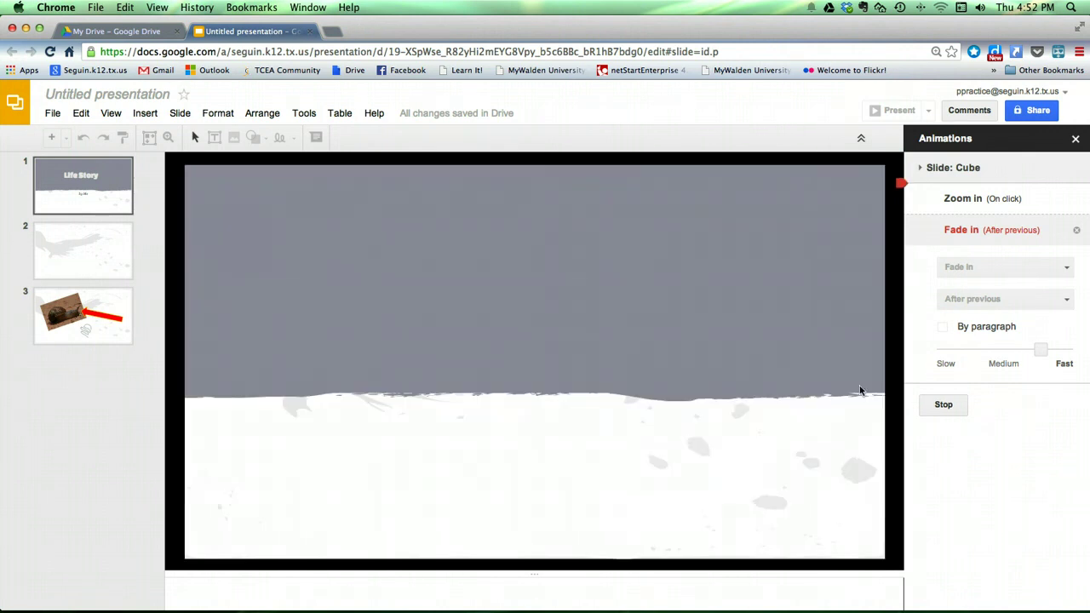
left_click(746, 310)
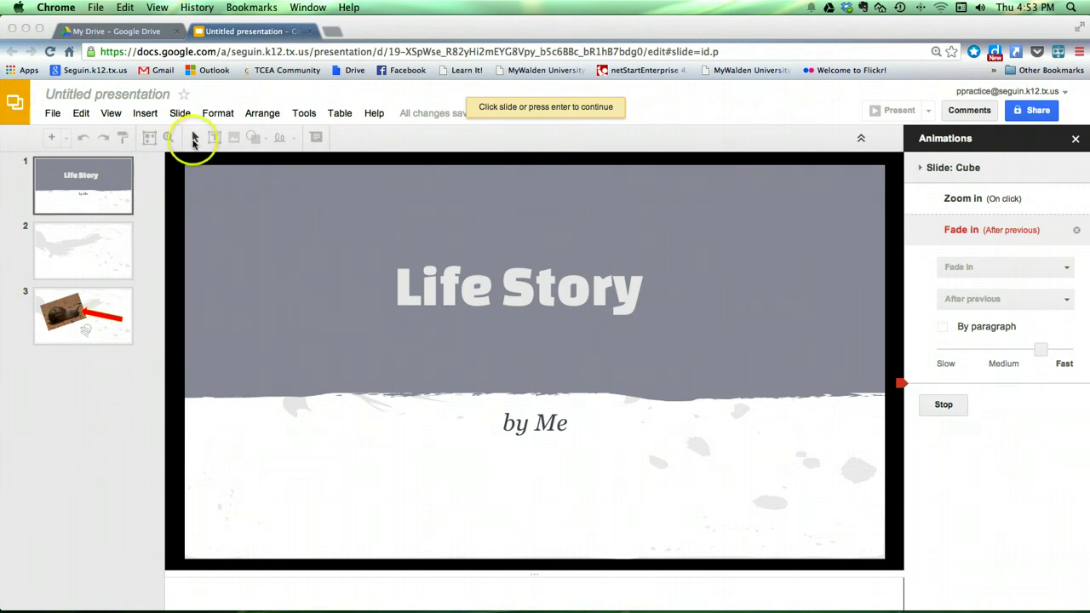
left_click(195, 137)
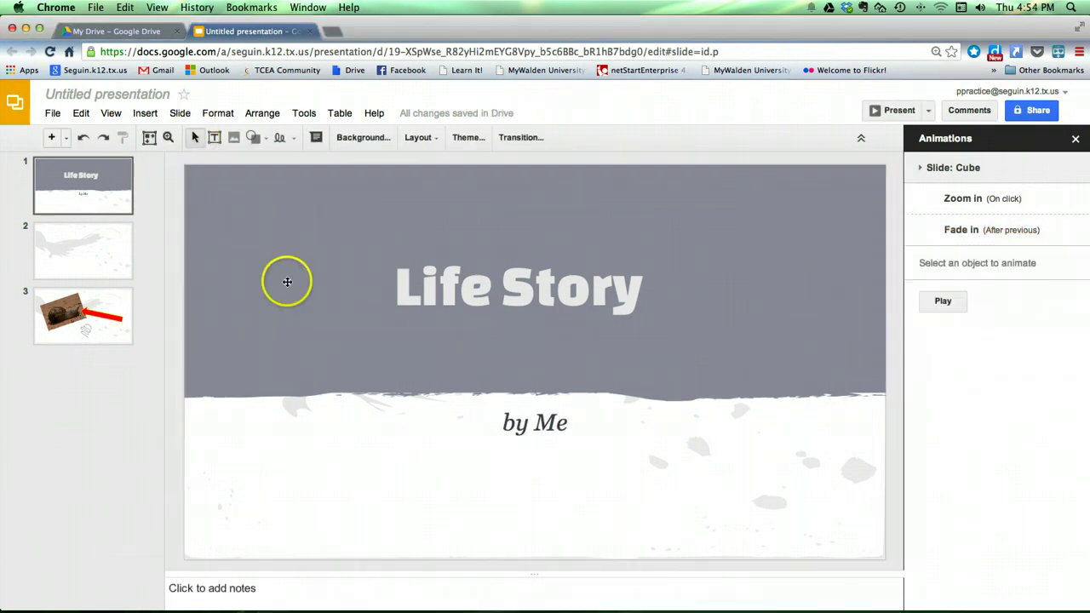
- Present the slideshow in full screen, advance through to slide 3, check the slide list and exit the presentation
left_click(110, 113)
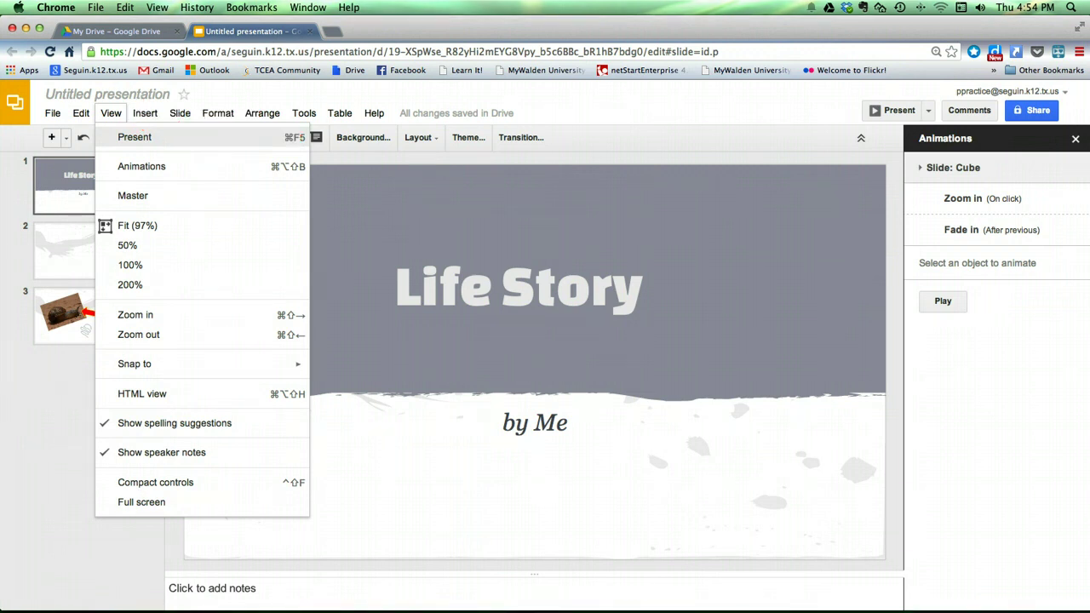
left_click(135, 137)
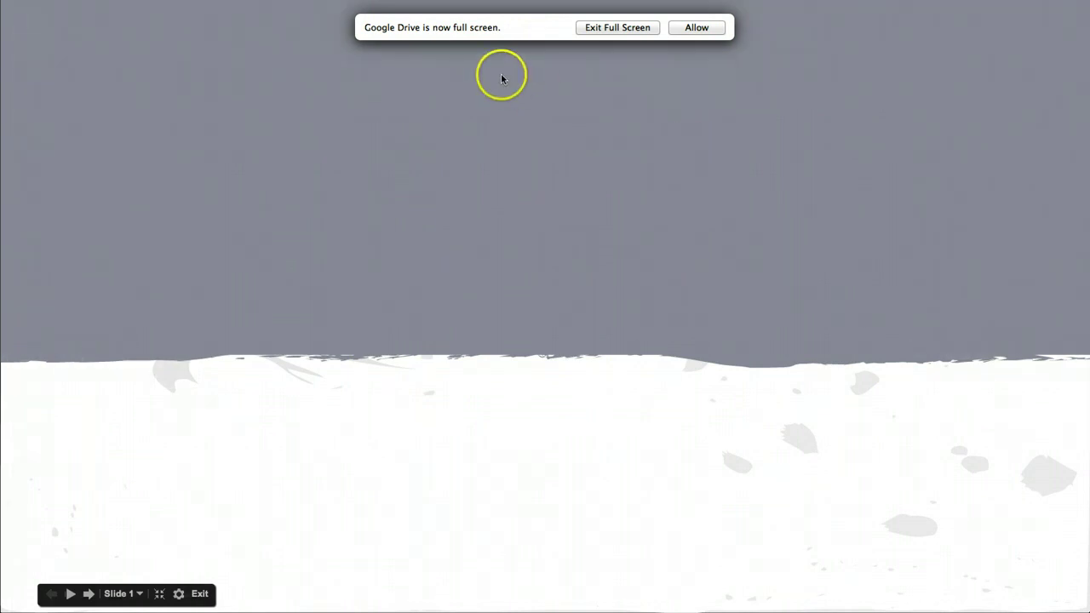
left_click(697, 30)
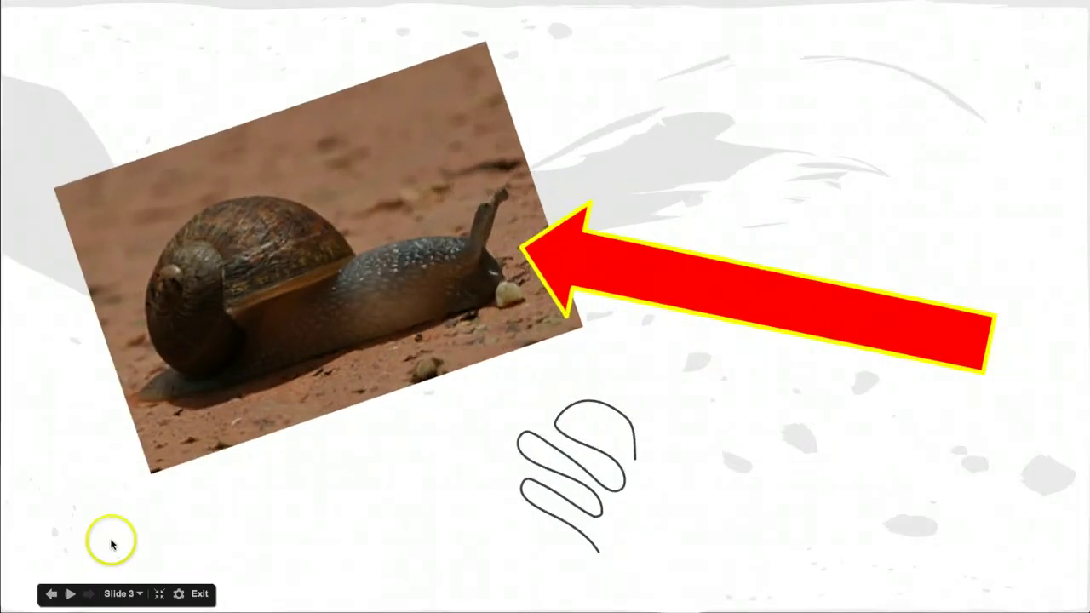
left_click(141, 595)
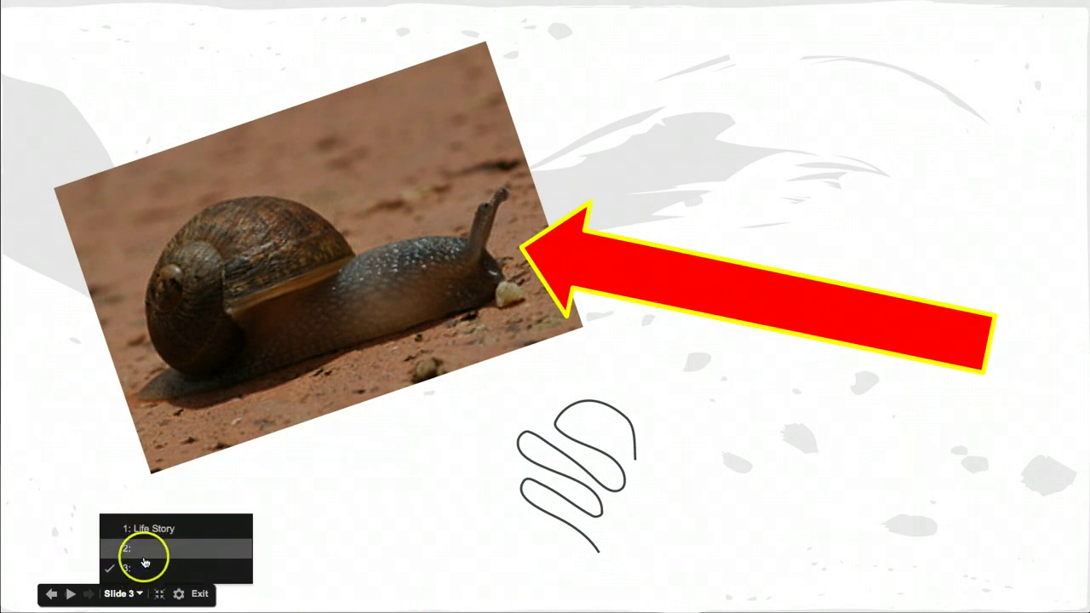
left_click(202, 596)
left_click(202, 596)
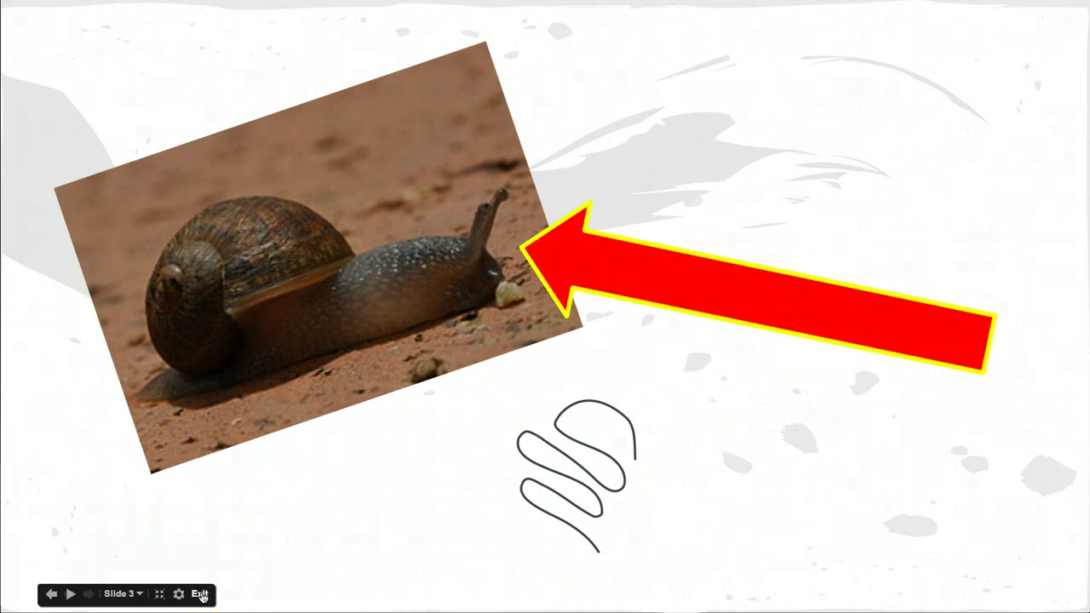